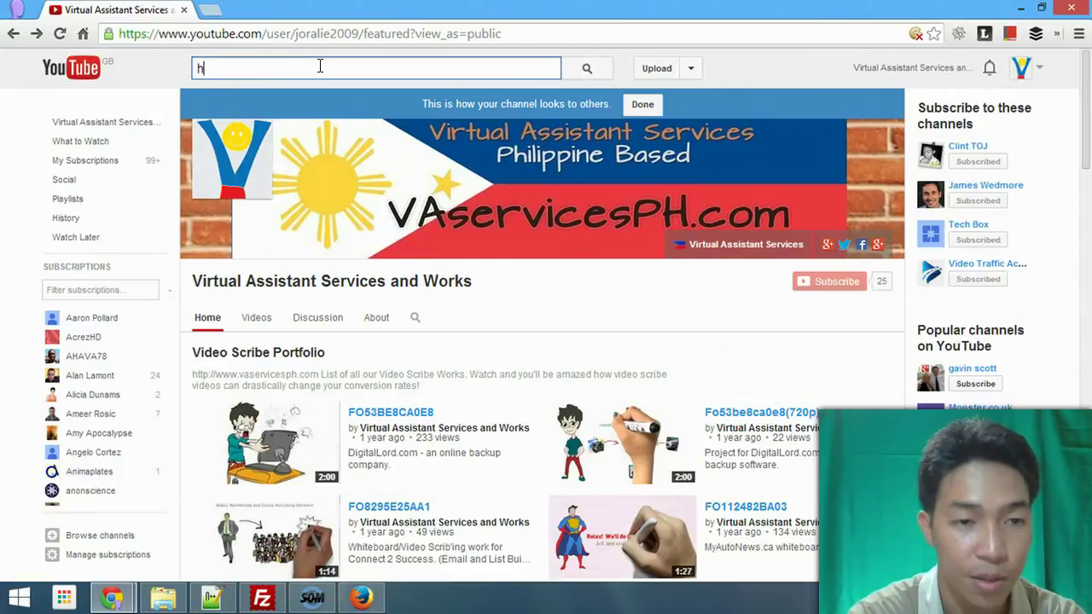
# Step: Search YouTube for 'home carpet cleaning' and open the Home Depot carpet cleaners video in a background tab
pyautogui.write('home carpet')
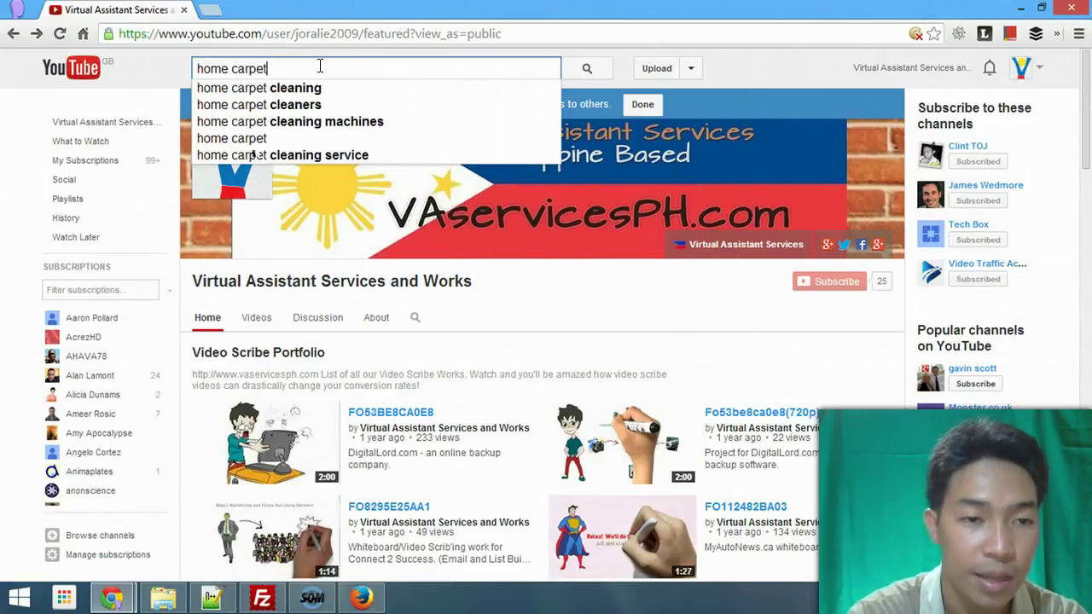
pyautogui.press('Down')
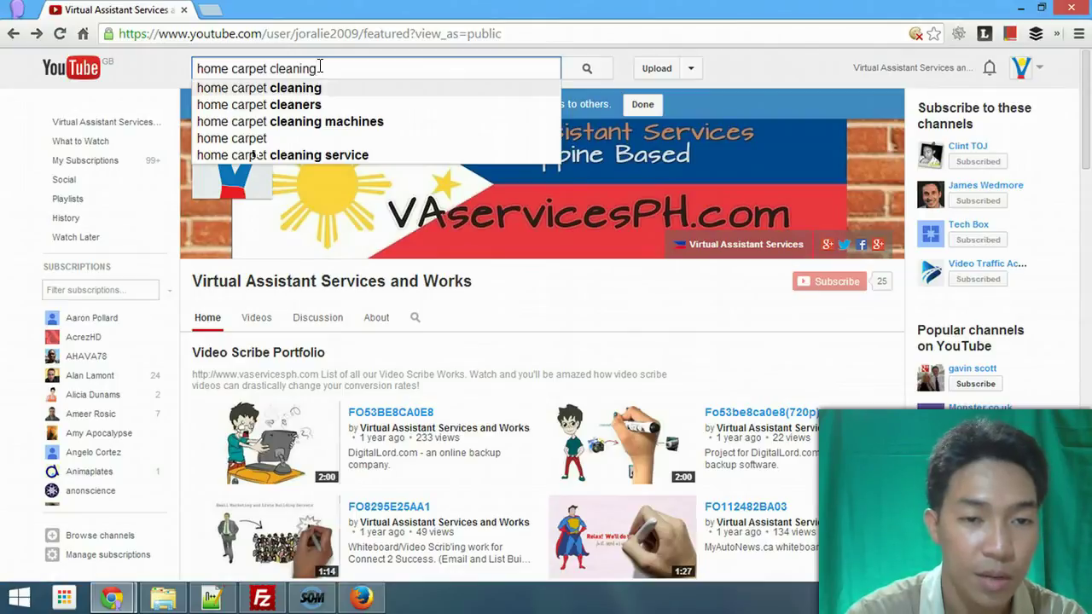
pyautogui.press('Return')
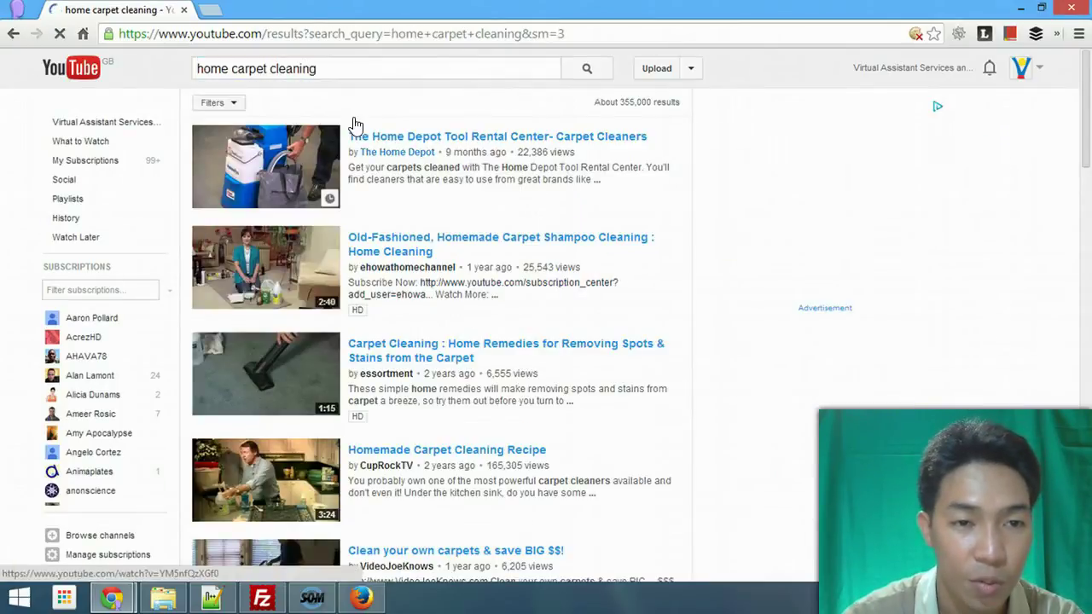
pyautogui.click(366, 68)
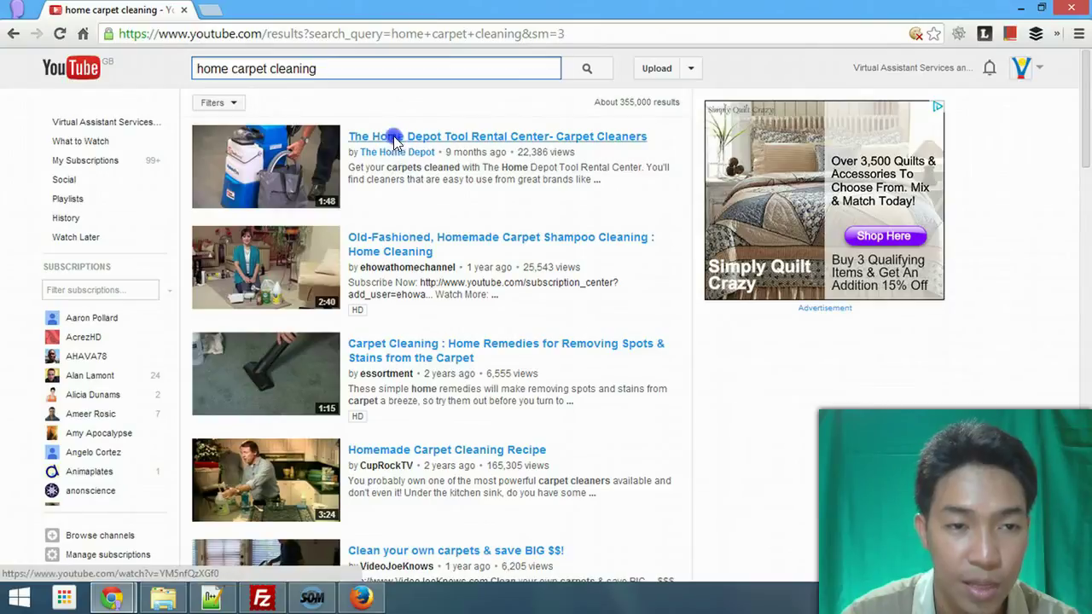
pyautogui.middleClick(392, 138)
# Step: Pause the Home Depot carpet cleaners video and start a new playlist name in its Add to panel
pyautogui.click(269, 10)
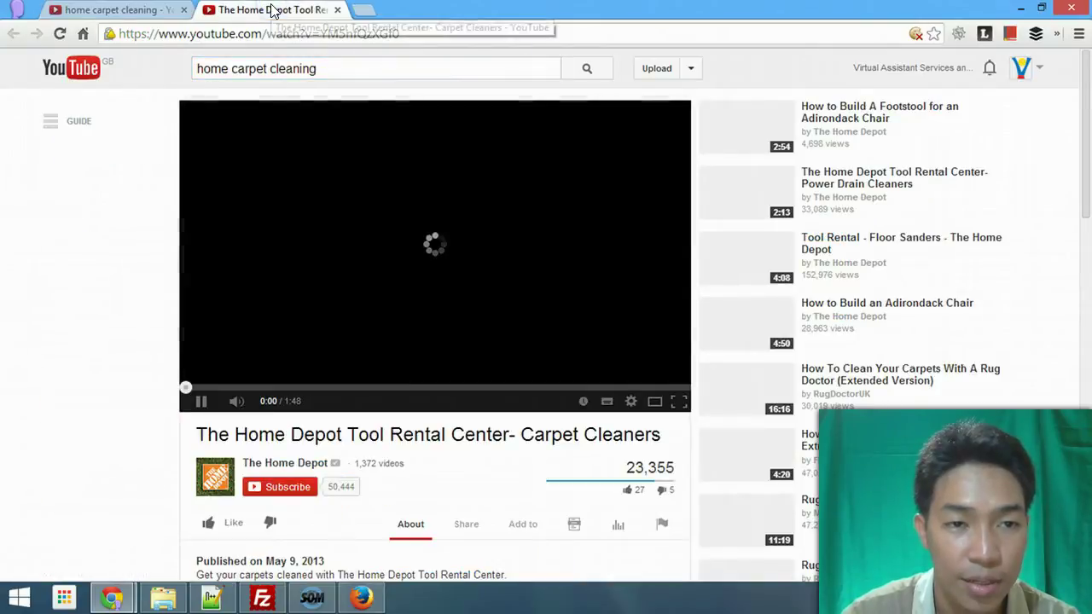
pyautogui.click(201, 399)
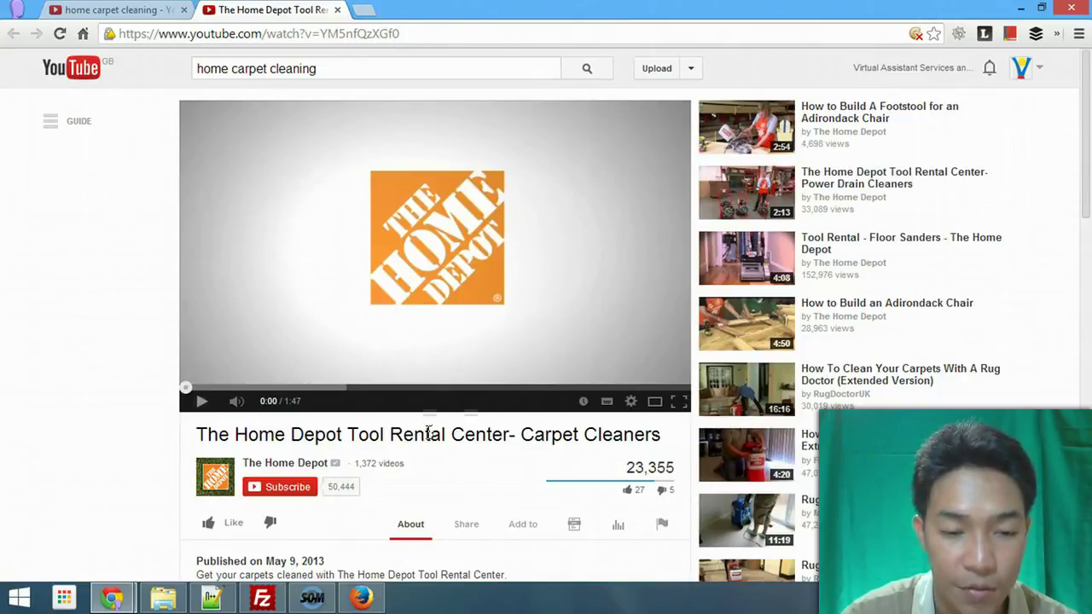
pyautogui.scroll(-2, 431, 433)
pyautogui.click(520, 366)
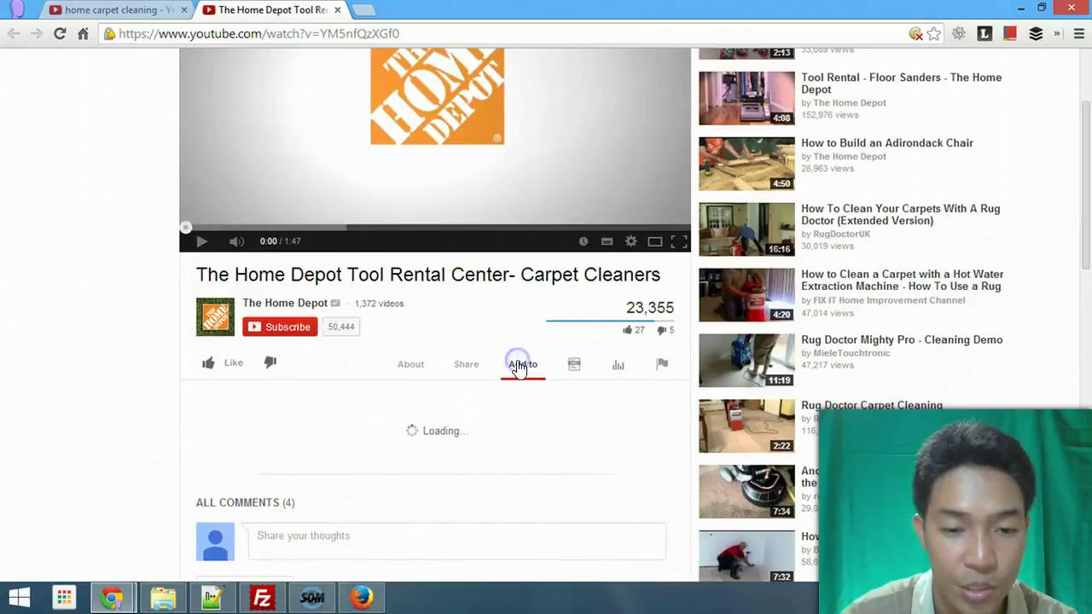
pyautogui.scroll(-3, 401, 375)
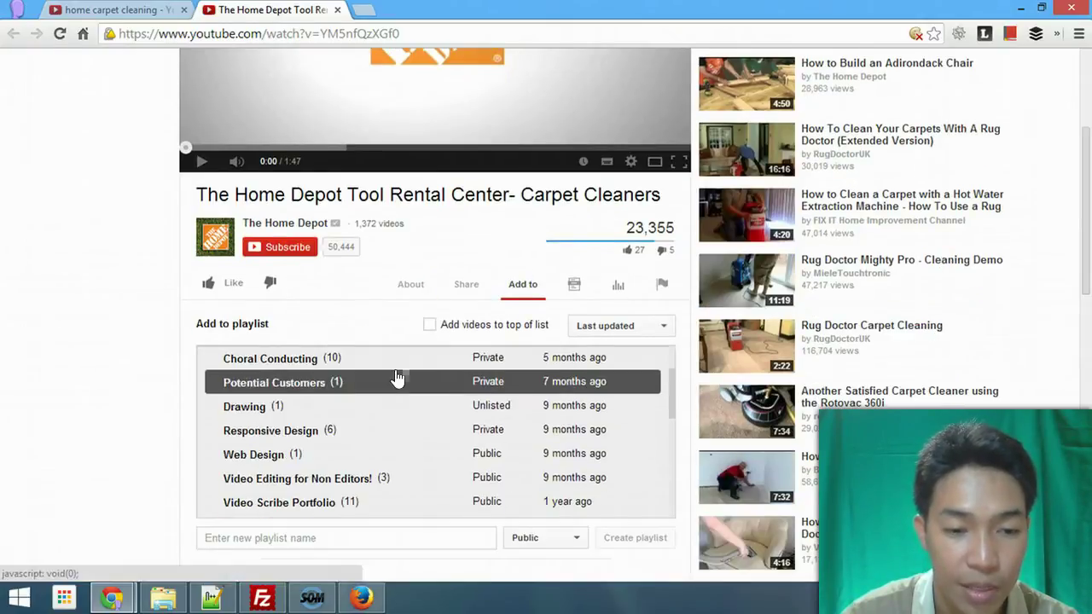
pyautogui.scroll(-2, 226, 512)
pyautogui.click(263, 537)
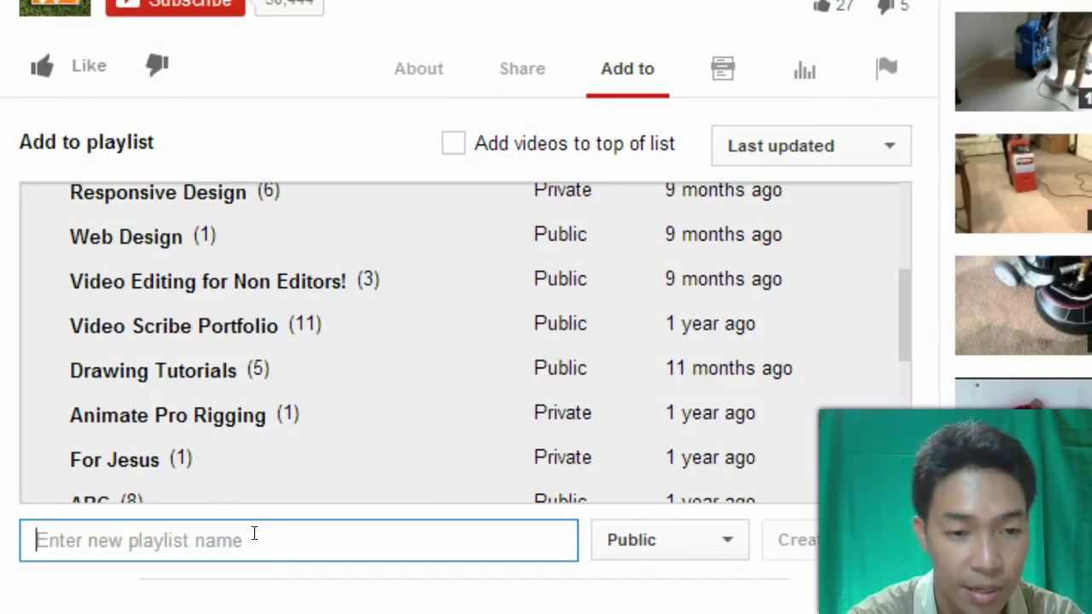
# Step: Create a public playlist named 'Carpet Cleaning Videos' holding the Home Depot video
pyautogui.write('Carpet Cleaning Videos')
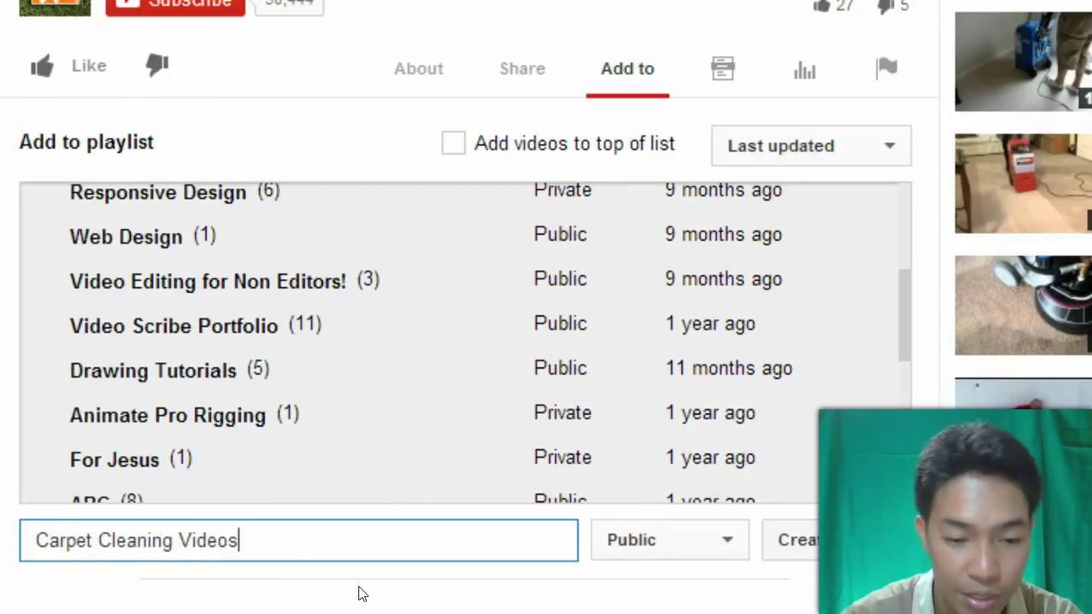
pyautogui.tripleClick(132, 549)
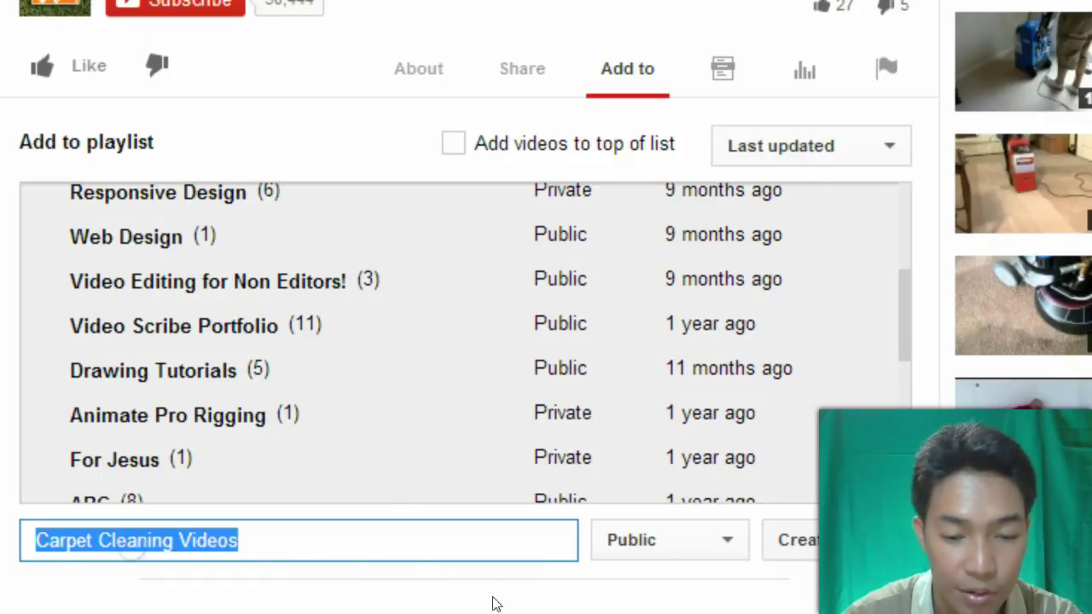
pyautogui.click(690, 555)
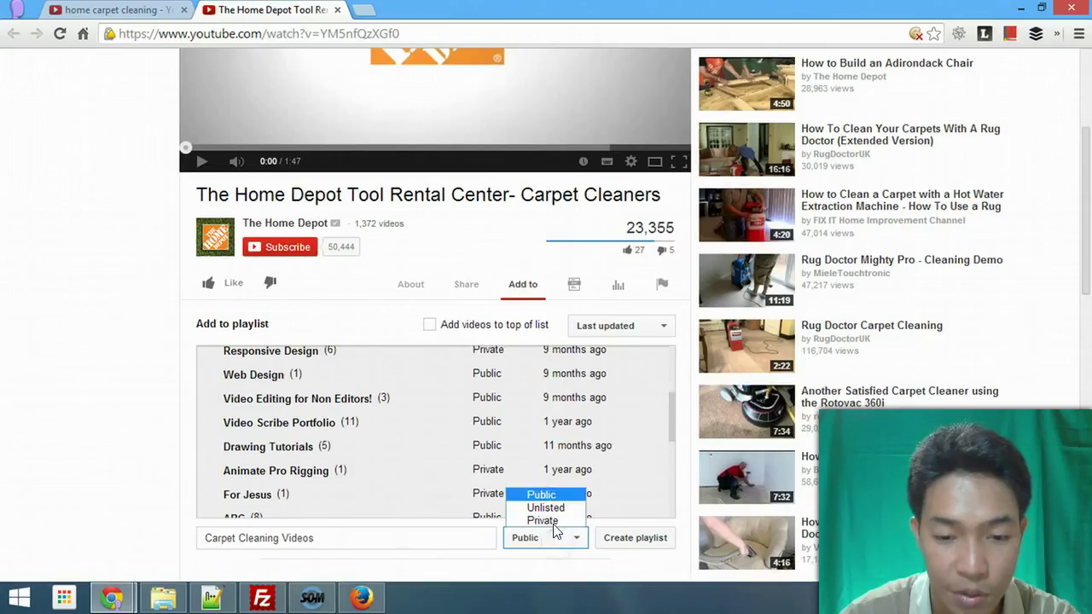
pyautogui.click(551, 497)
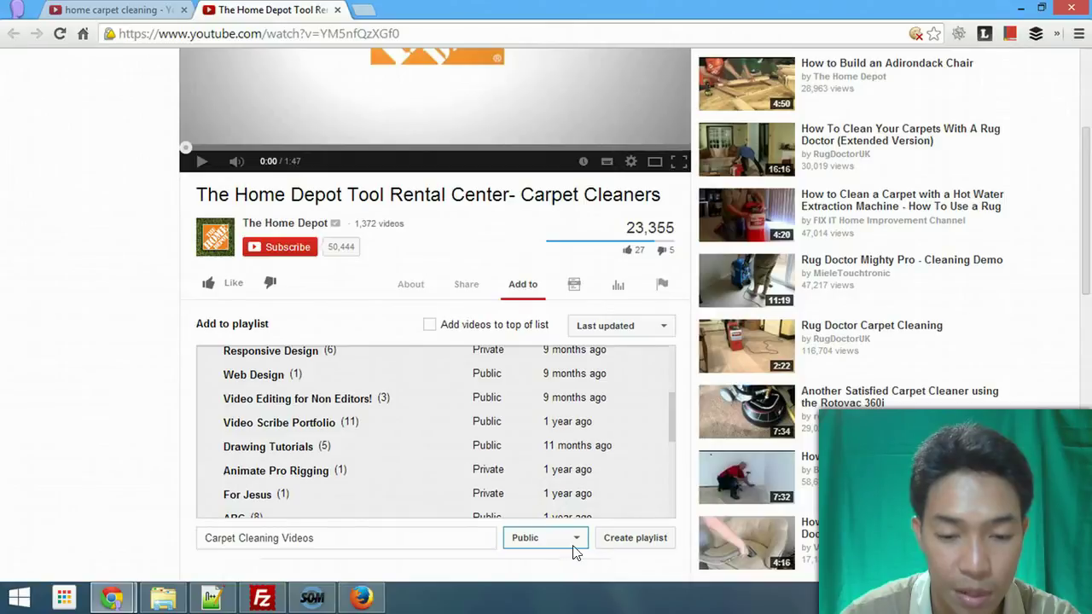
pyautogui.click(569, 547)
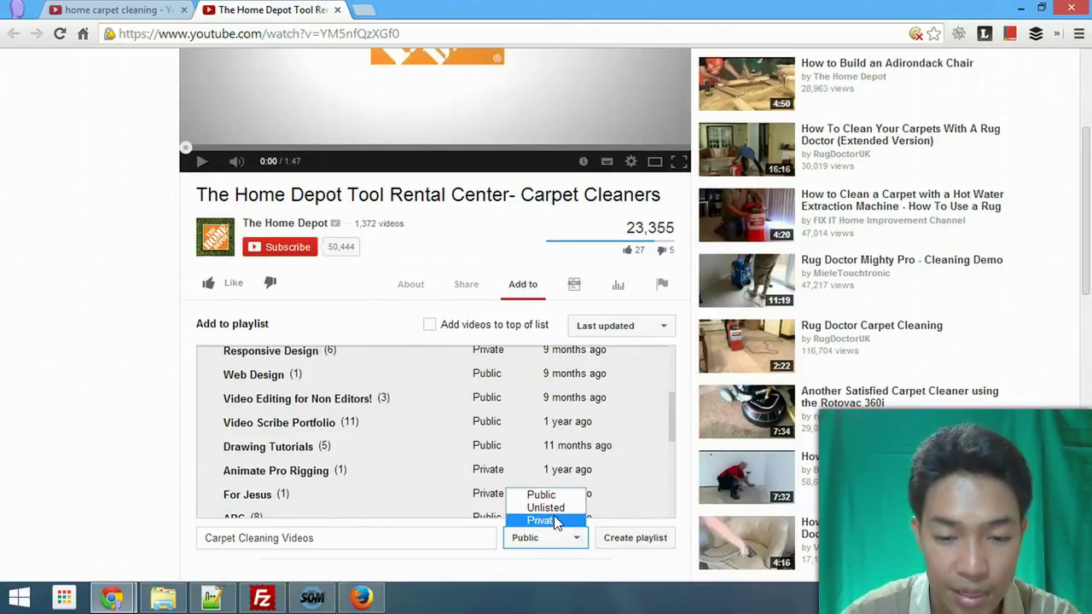
pyautogui.click(563, 544)
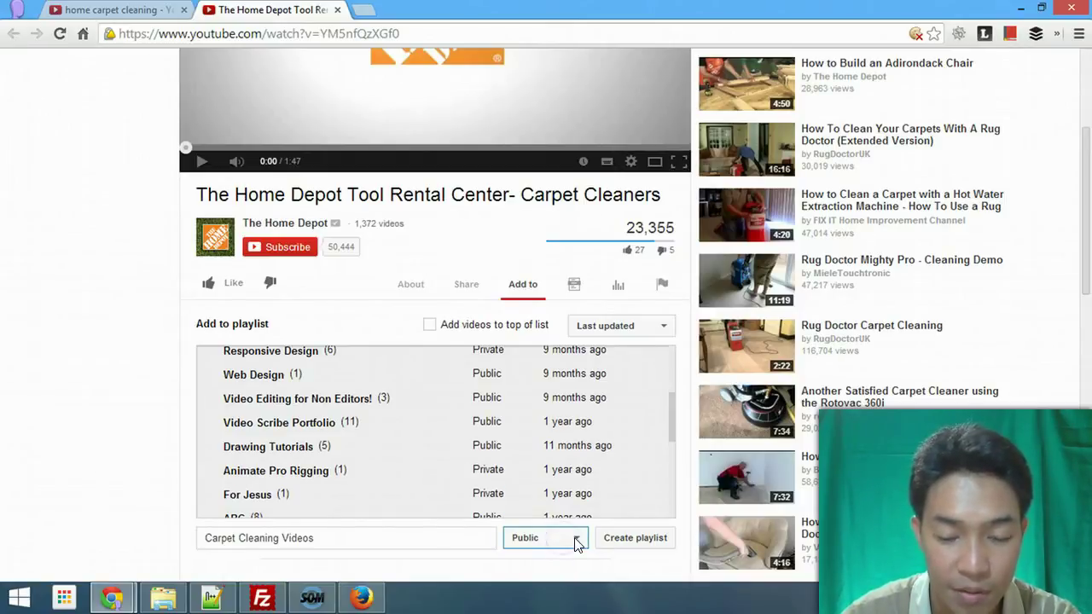
pyautogui.click(576, 545)
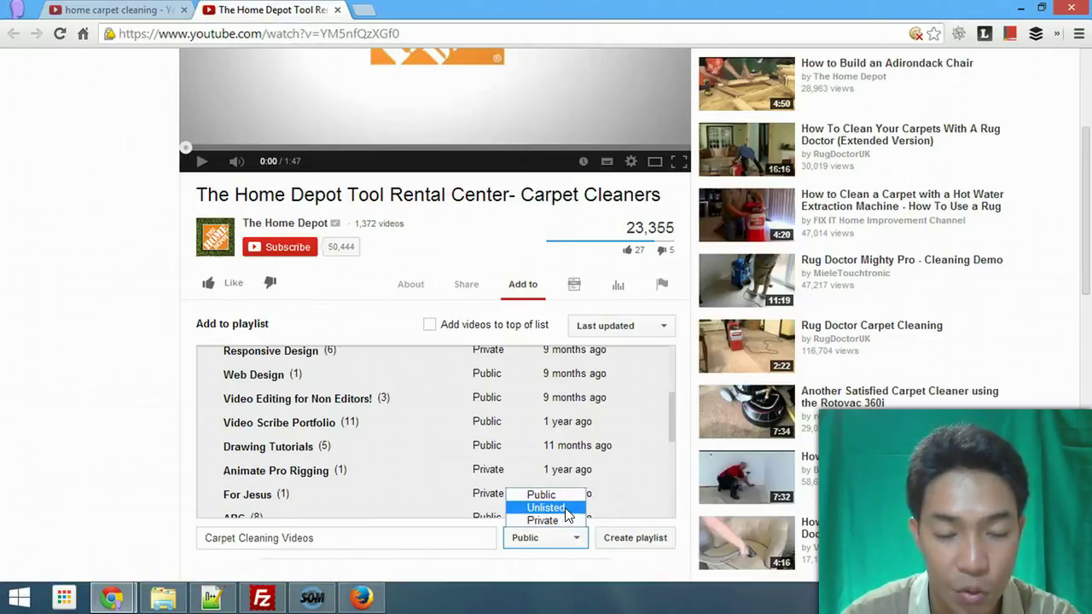
pyautogui.click(407, 535)
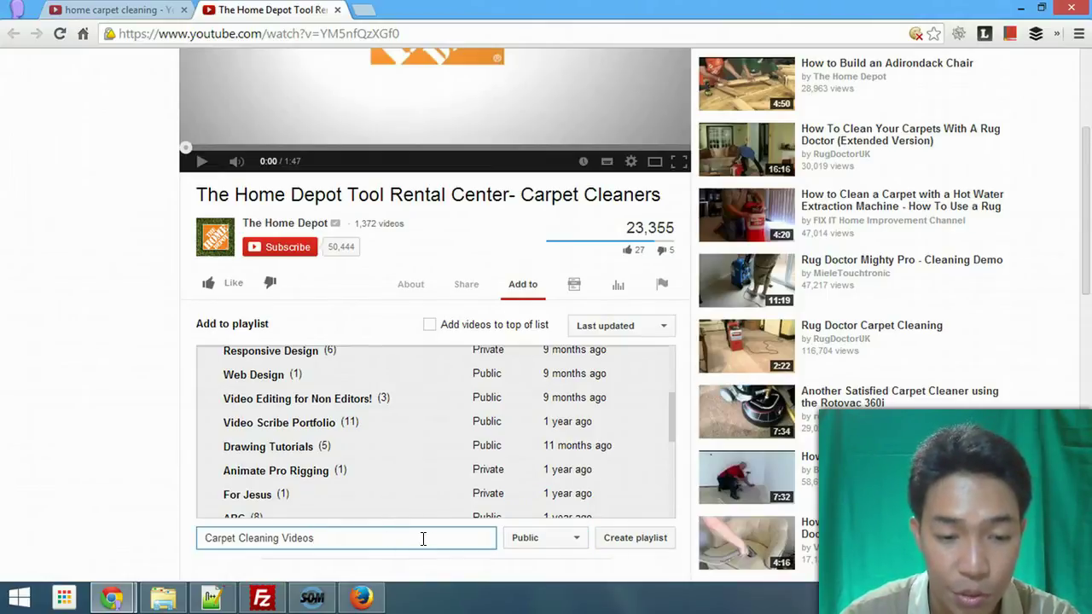
pyautogui.click(546, 545)
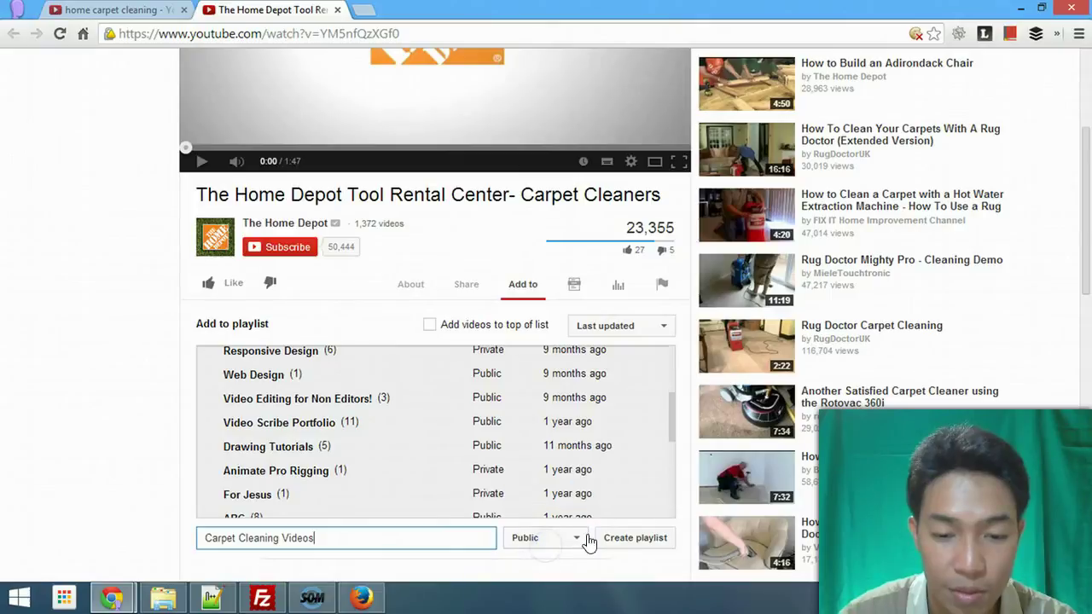
pyautogui.click(569, 546)
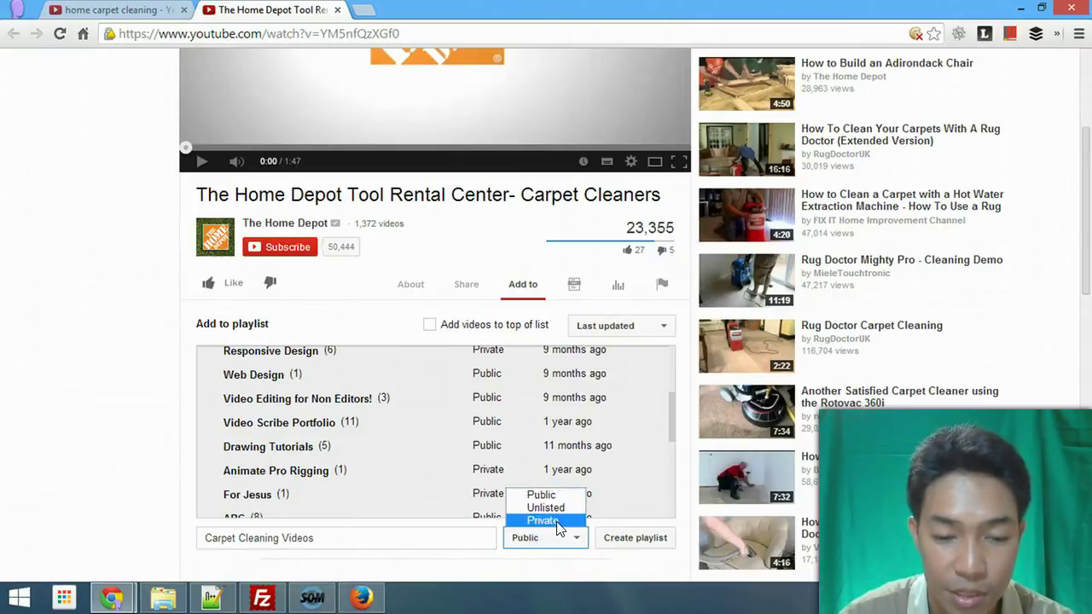
pyautogui.click(563, 556)
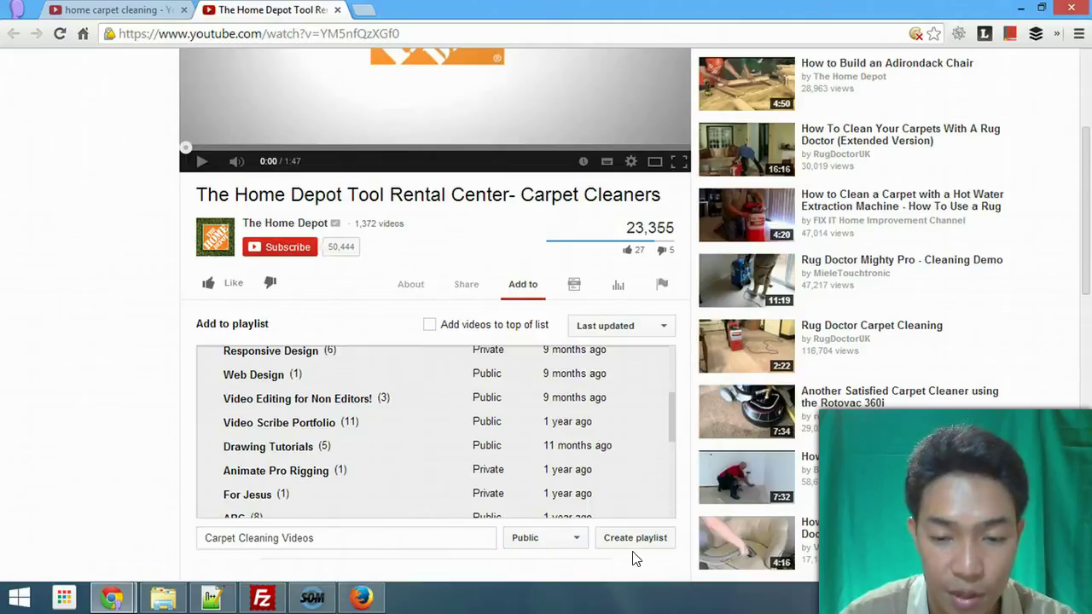
pyautogui.scroll(-1, 619, 554)
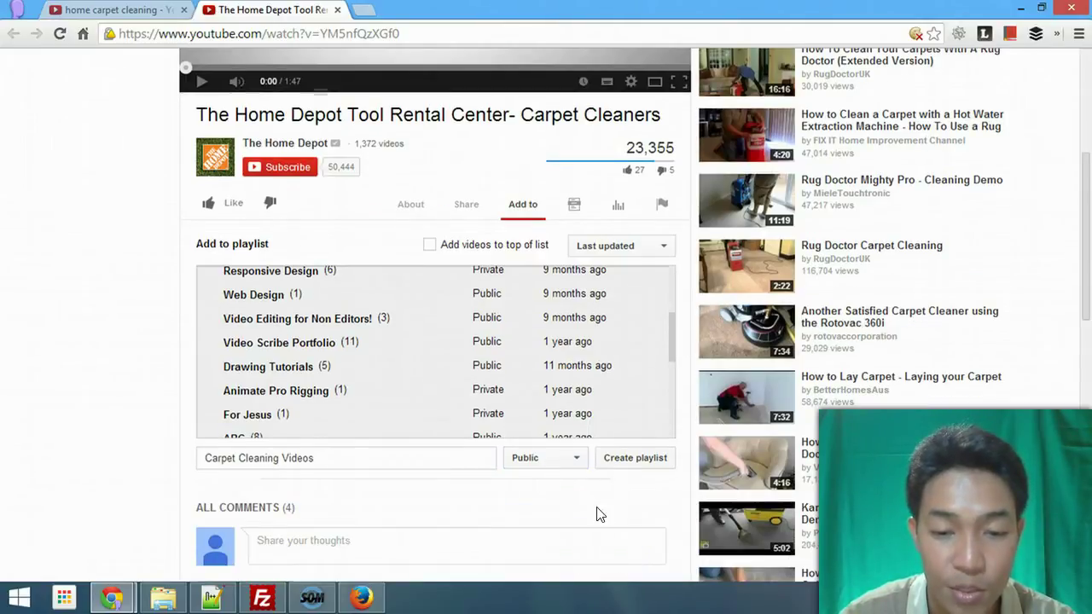
pyautogui.click(622, 461)
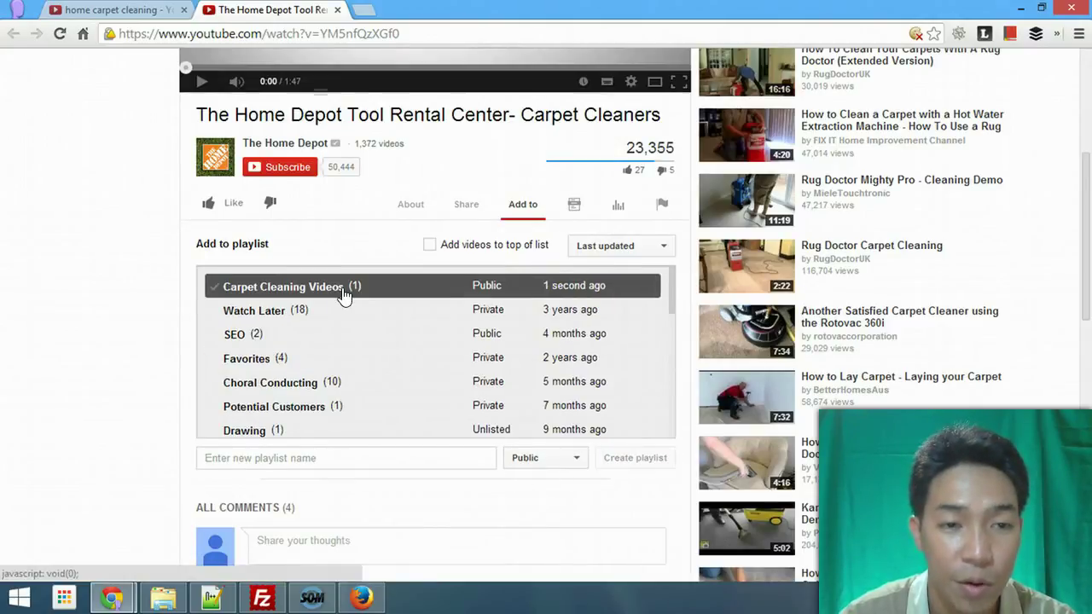
# Step: From the search results, open the Home Remedies and Old-Fashioned shampoo videos in new tabs, viewing Home Remedies
pyautogui.scroll(3, 223, 99)
pyautogui.click(141, 13)
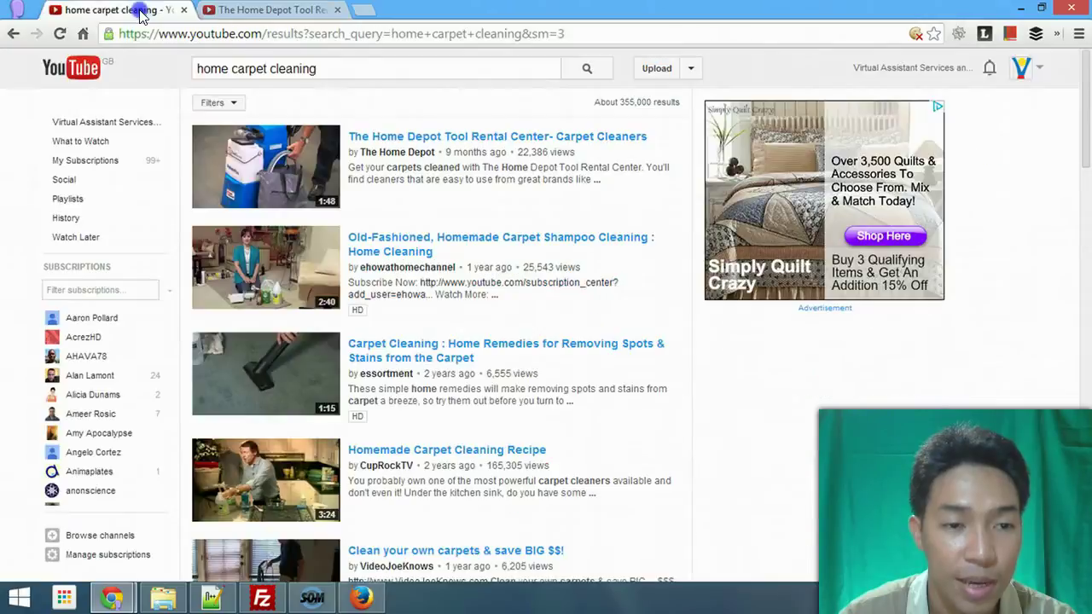
pyautogui.scroll(-1, 383, 319)
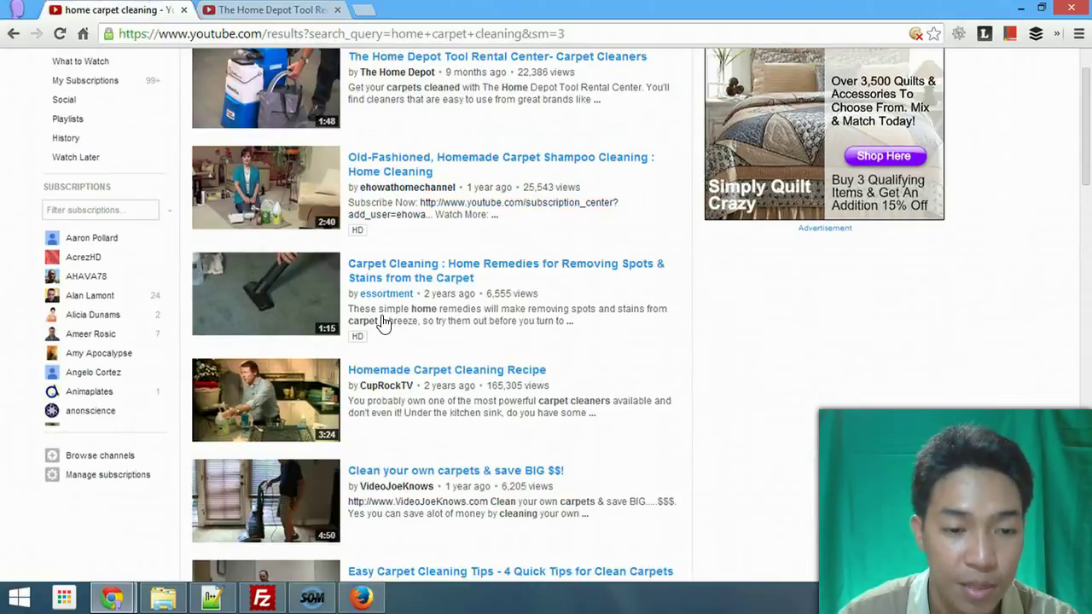
pyautogui.scroll(1, 383, 321)
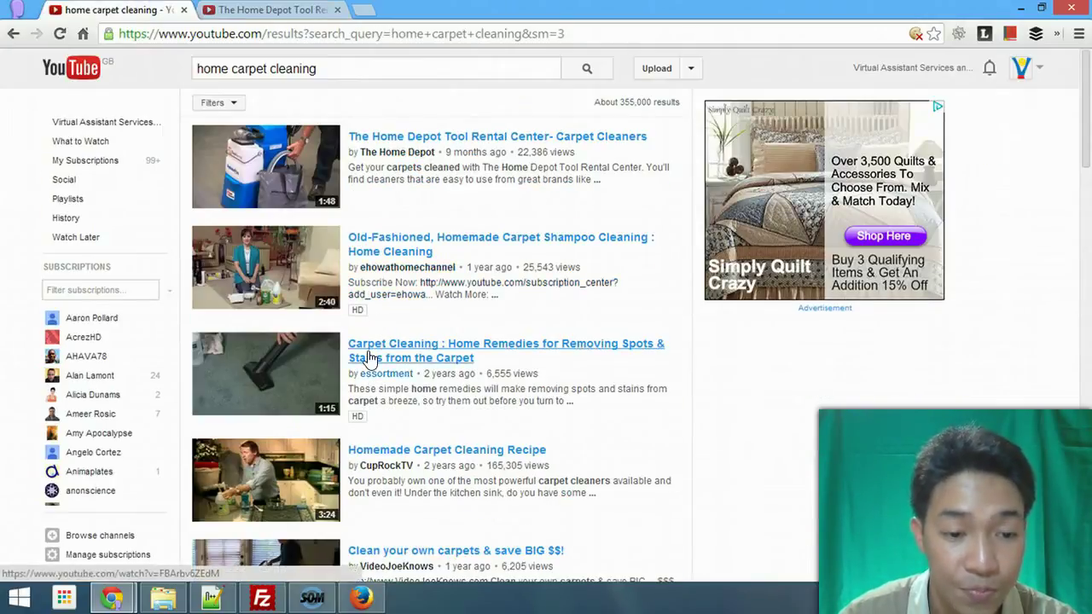
pyautogui.scroll(-1, 371, 360)
pyautogui.middleClick(408, 273)
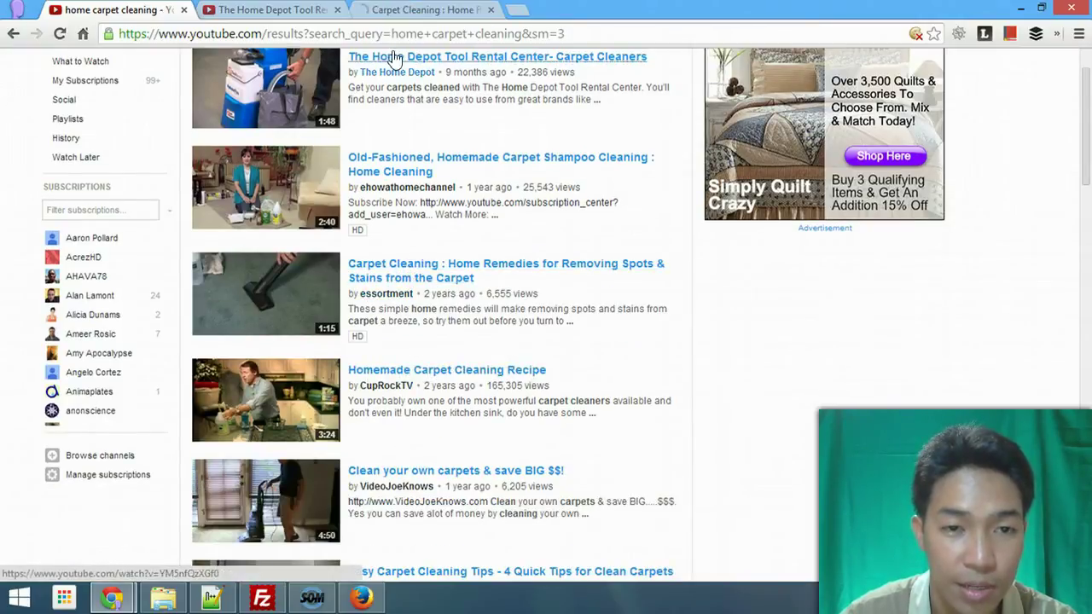
pyautogui.middleClick(413, 161)
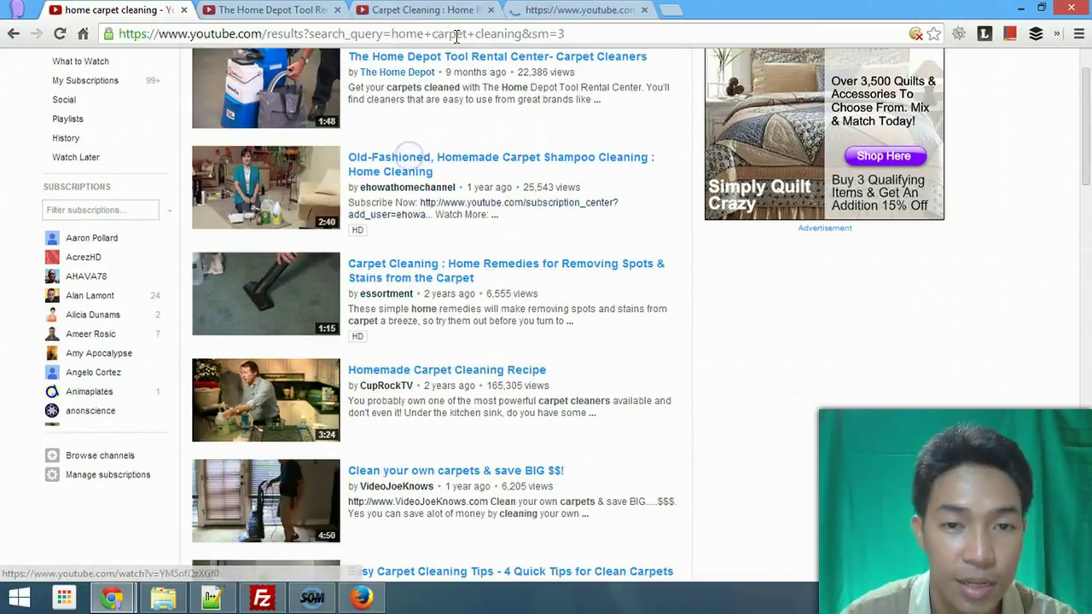
pyautogui.click(430, 9)
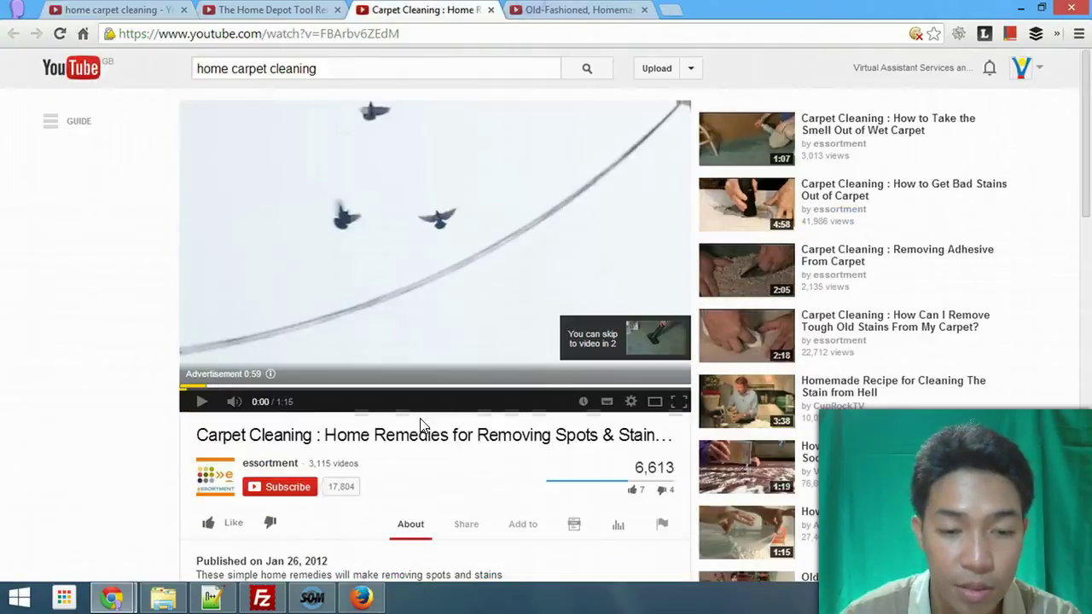
# Step: Add the Home Remedies video to Carpet Cleaning Videos, bringing it to 2 videos
pyautogui.scroll(-1, 499, 486)
pyautogui.click(517, 447)
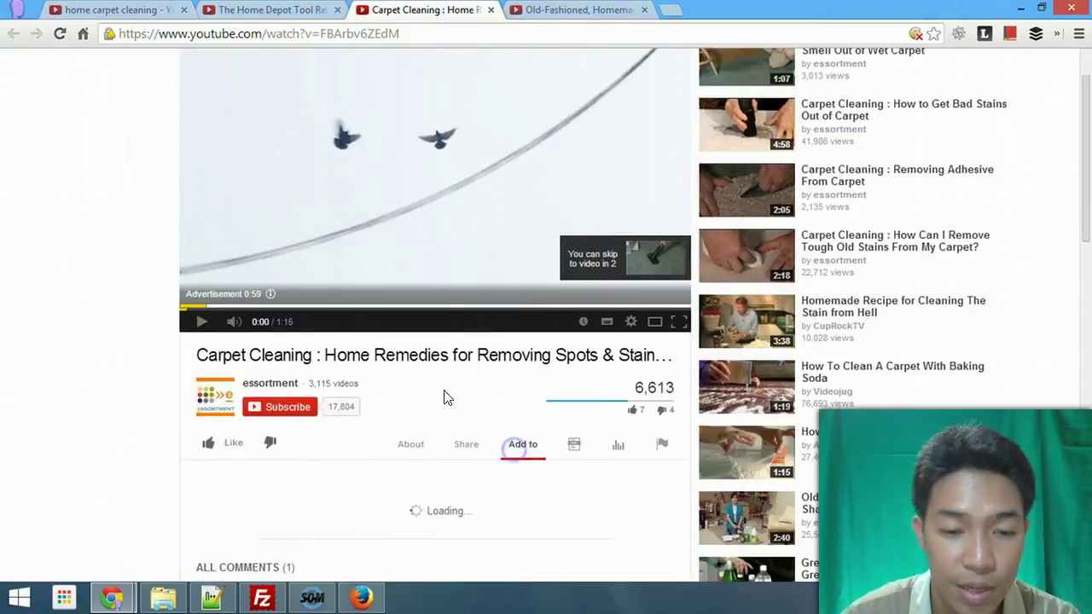
pyautogui.scroll(-2, 476, 396)
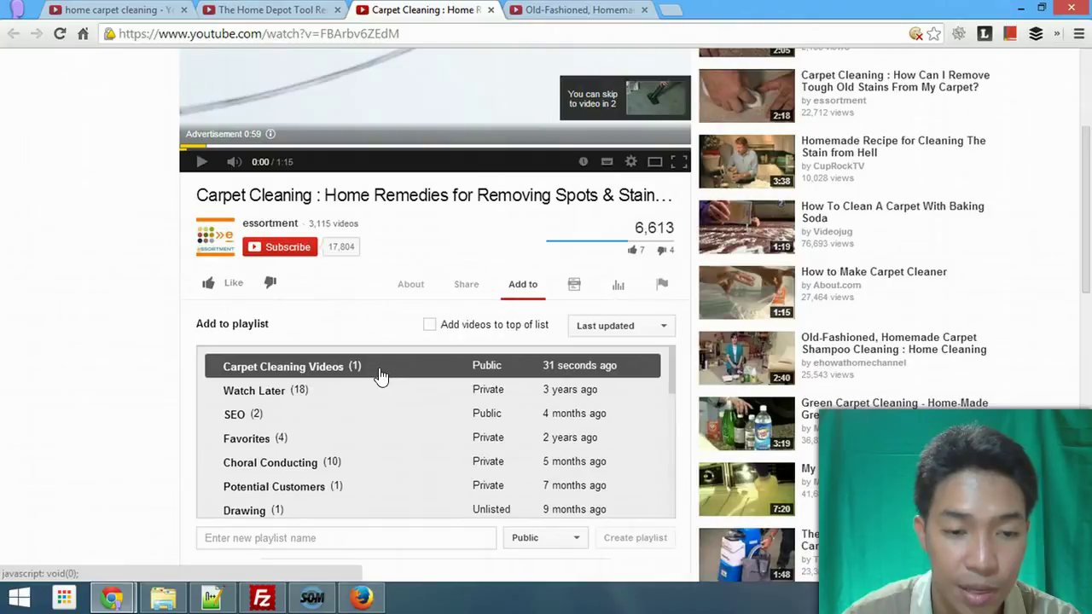
pyautogui.click(284, 373)
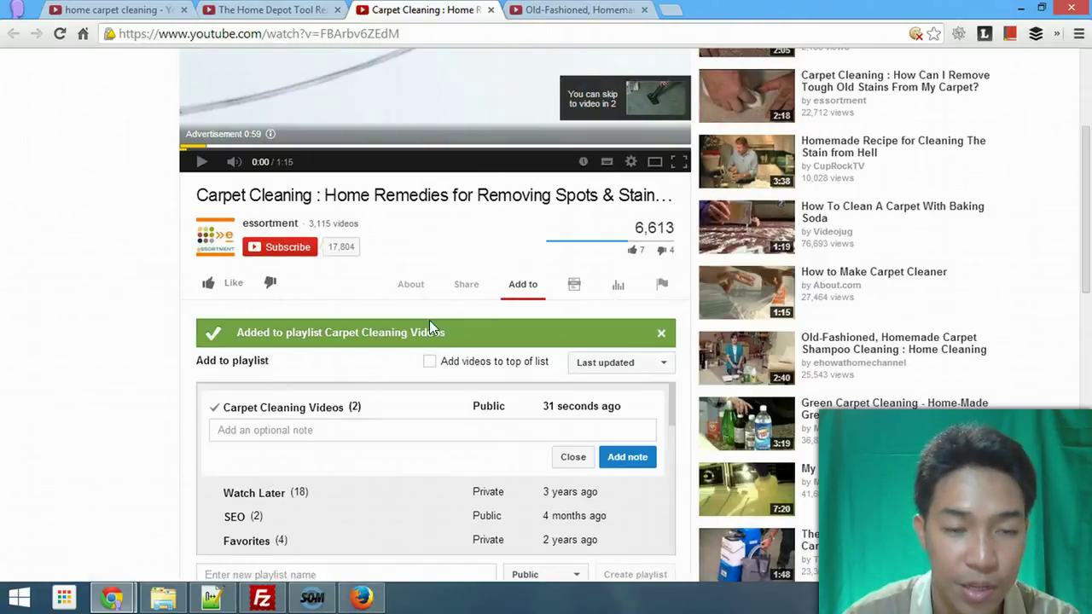
pyautogui.click(298, 430)
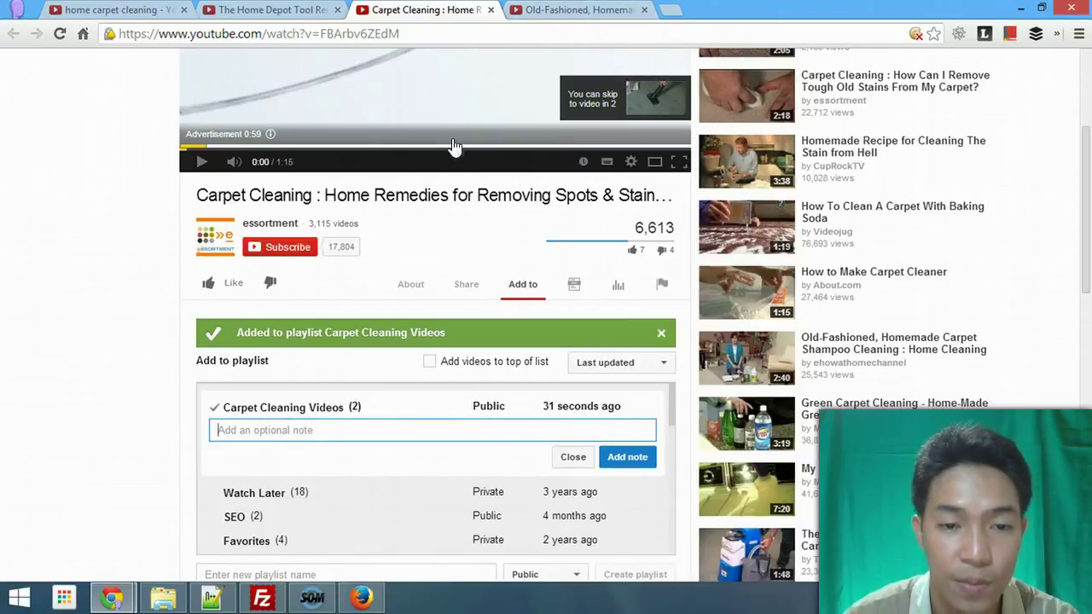
pyautogui.click(539, 14)
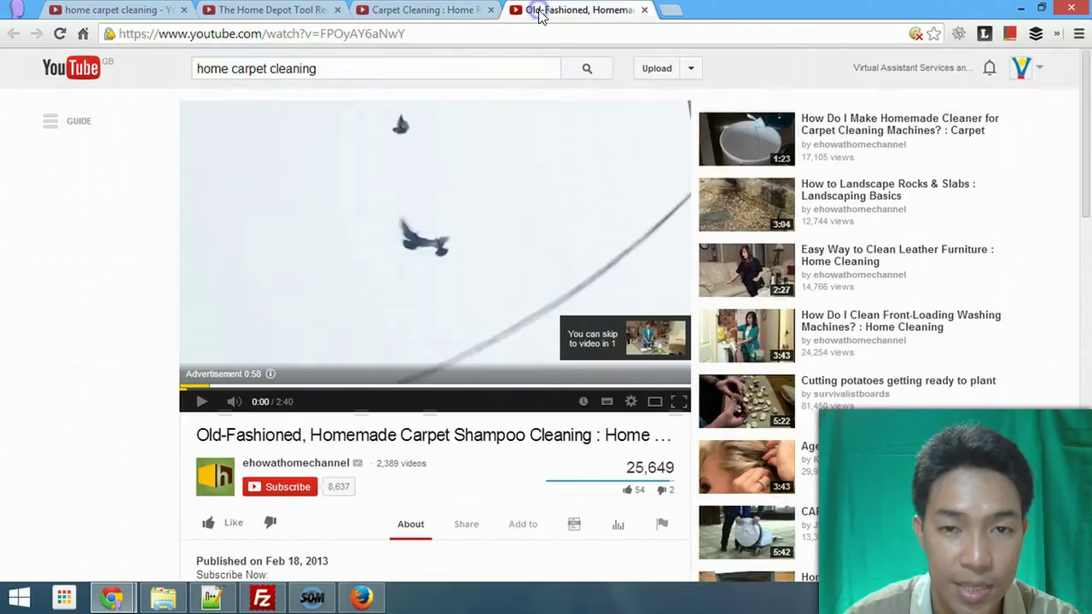
# Step: Add the Old-Fashioned shampoo video to Carpet Cleaning Videos, now 3 videos, and close its tab
pyautogui.scroll(-3, 422, 344)
pyautogui.click(517, 284)
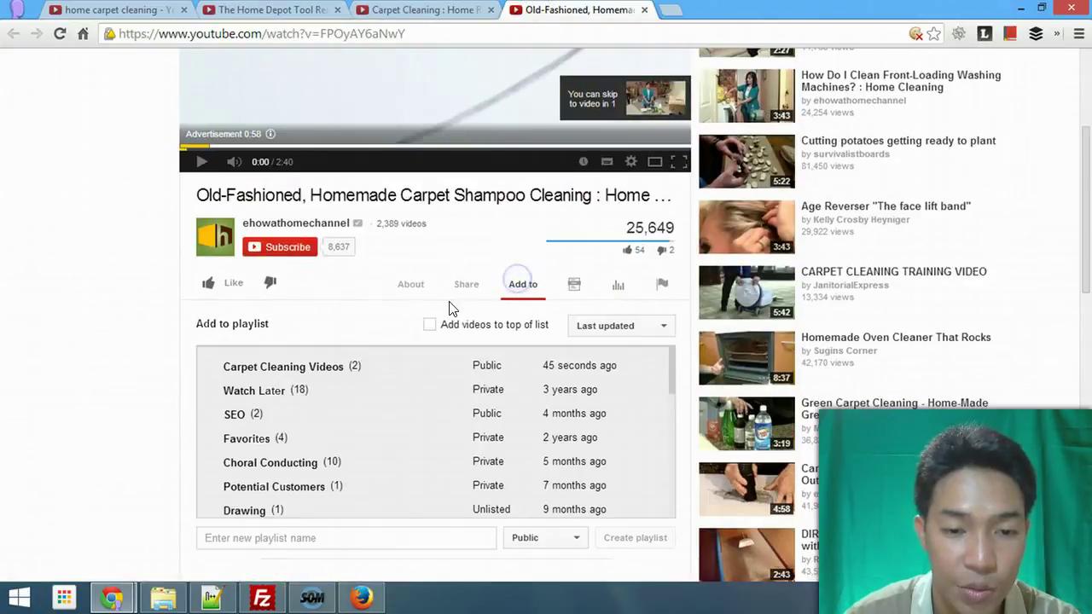
pyautogui.scroll(3, 452, 302)
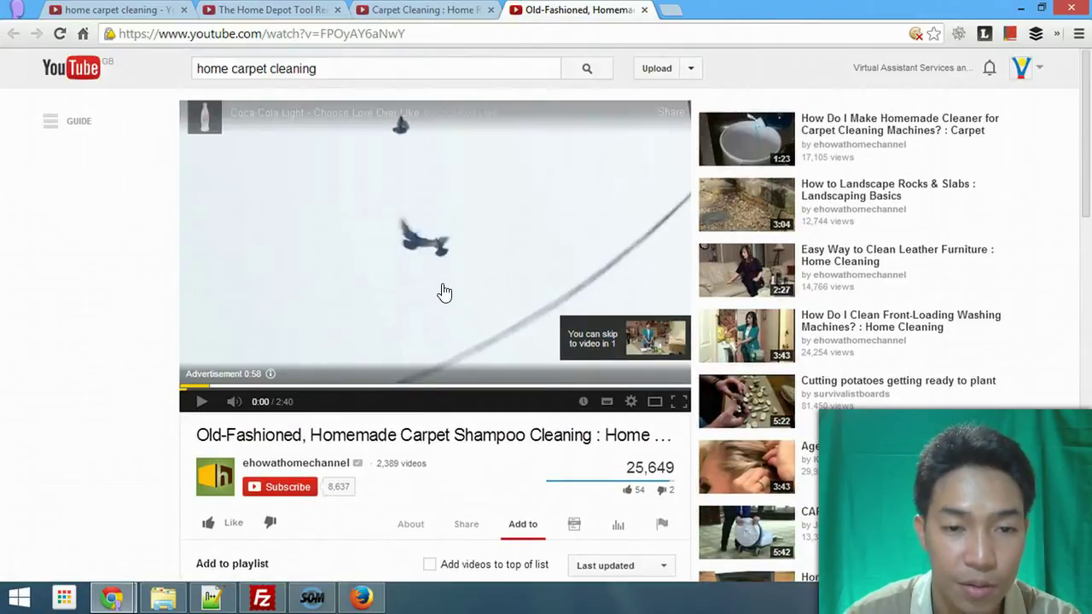
pyautogui.scroll(-2, 315, 287)
pyautogui.scroll(-1, 336, 432)
pyautogui.scroll(3, 311, 494)
pyautogui.scroll(-2, 112, 504)
pyautogui.click(291, 456)
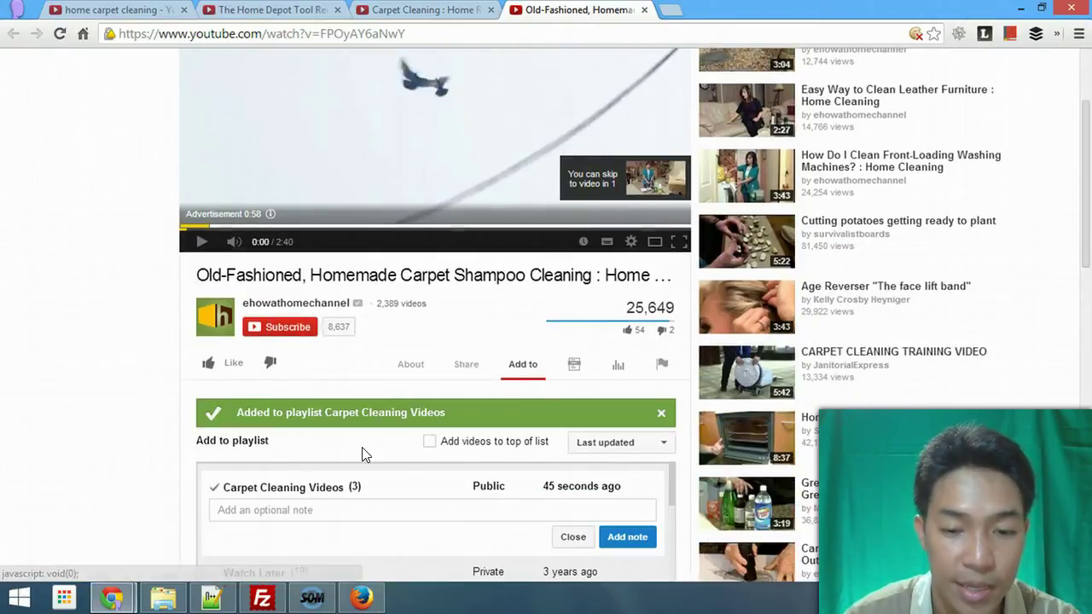
pyautogui.click(644, 10)
# Step: Close the Home Remedies and Home Depot video tabs
pyautogui.click(490, 10)
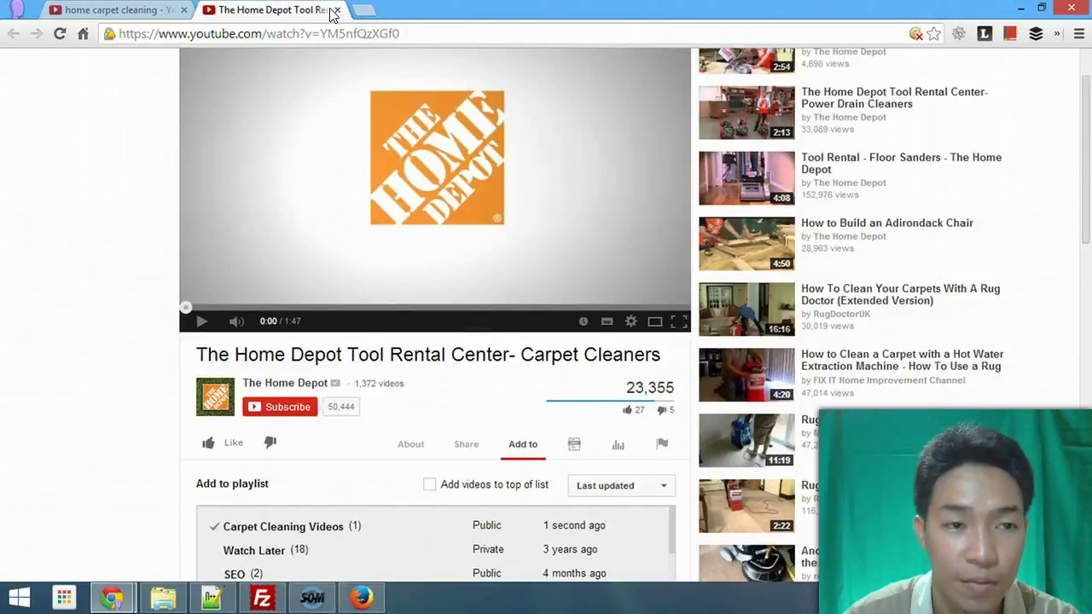
pyautogui.click(337, 10)
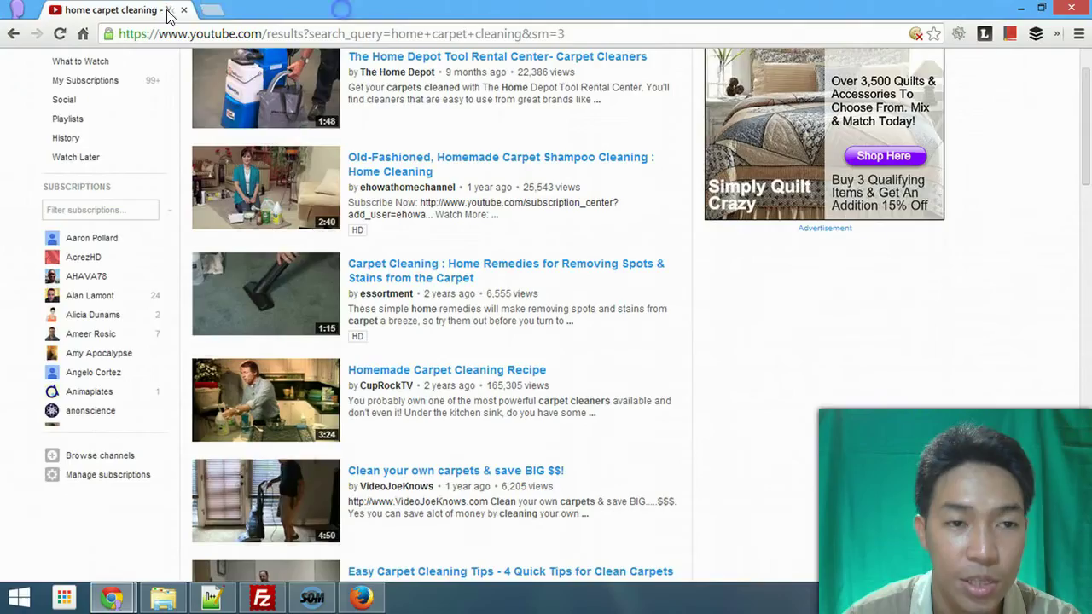
pyautogui.scroll(2, 324, 119)
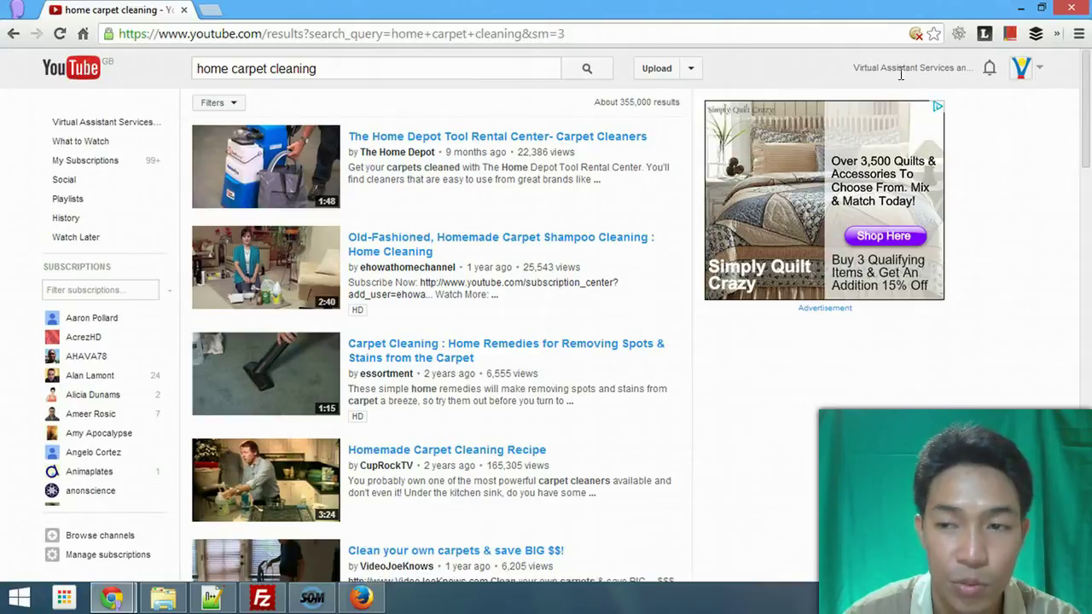
# Step: Open the channel's Playlists page showing Carpet Cleaning Videos with 3 videos
pyautogui.click(401, 60)
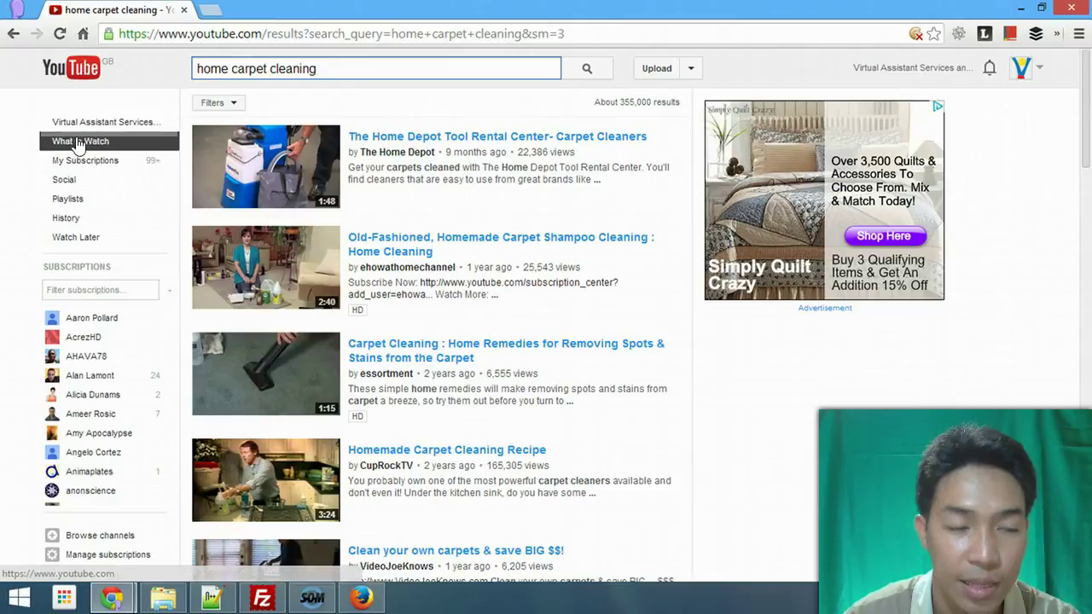
pyautogui.click(67, 202)
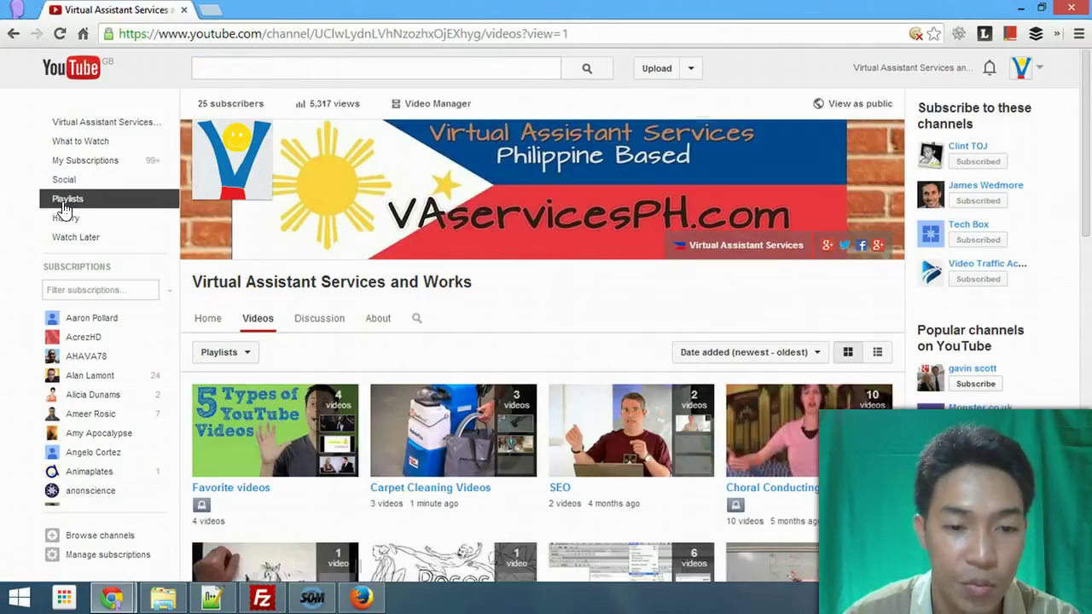
pyautogui.scroll(-5, 413, 195)
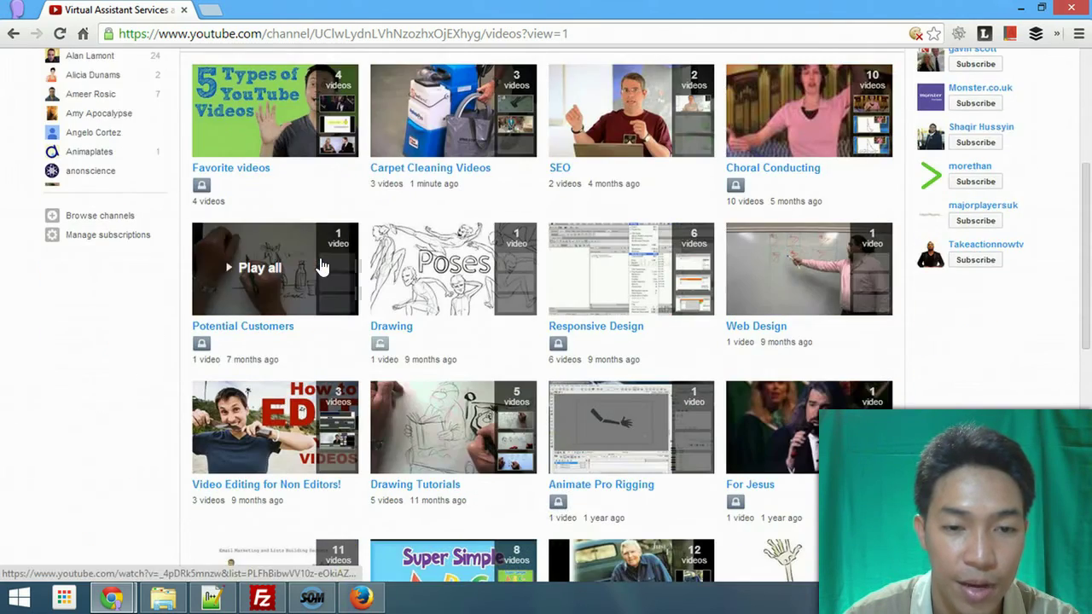
pyautogui.scroll(-3, 413, 195)
pyautogui.scroll(-4, 409, 199)
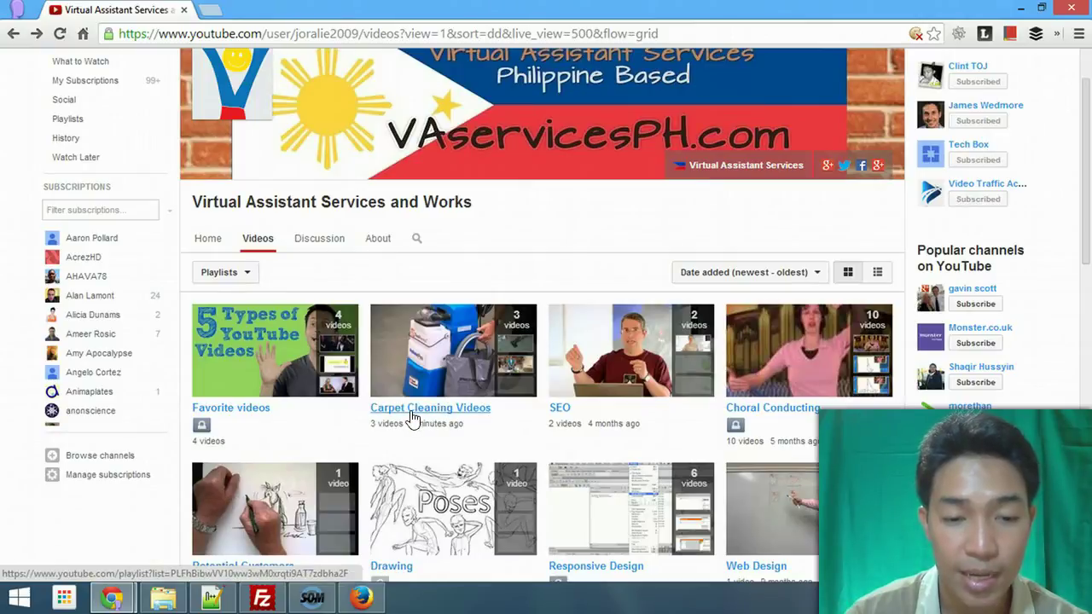
# Step: Open the Carpet Cleaning Videos playlist page and display its share link
pyautogui.click(410, 409)
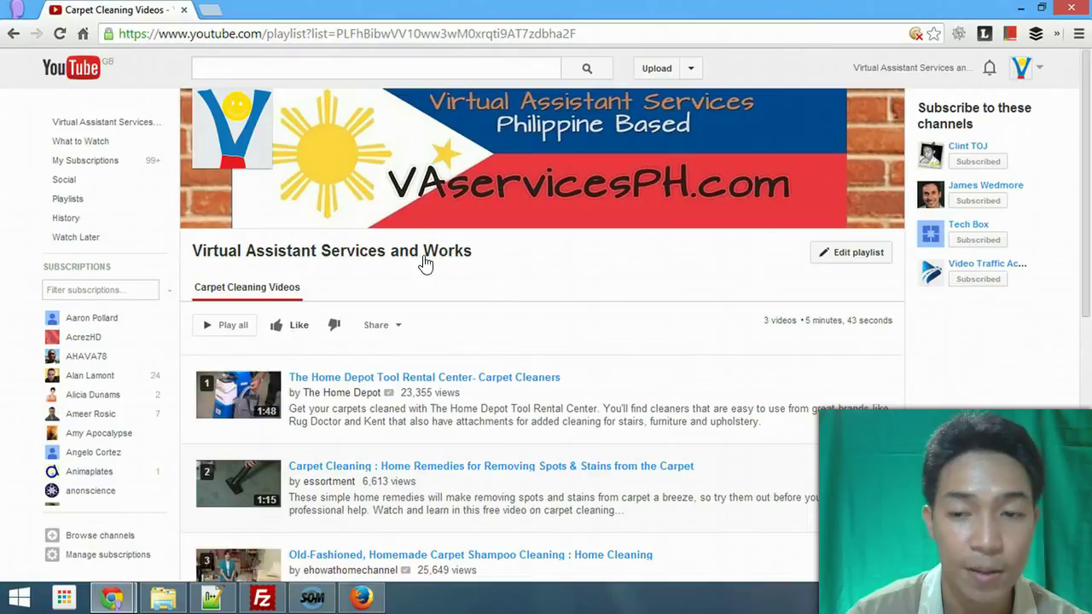
pyautogui.scroll(-3, 555, 324)
pyautogui.scroll(2, 439, 376)
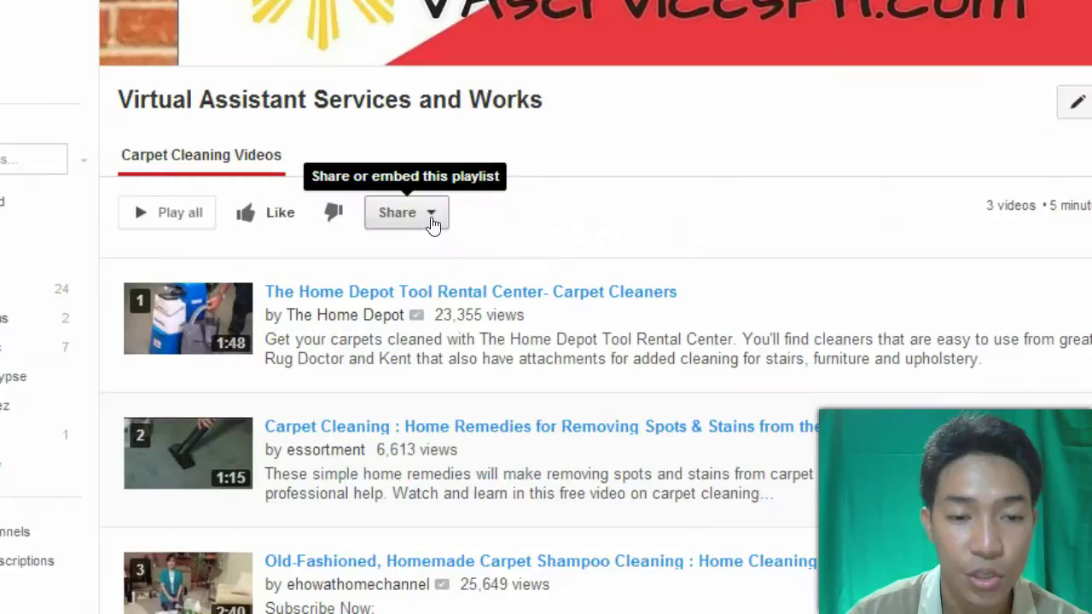
pyautogui.click(398, 252)
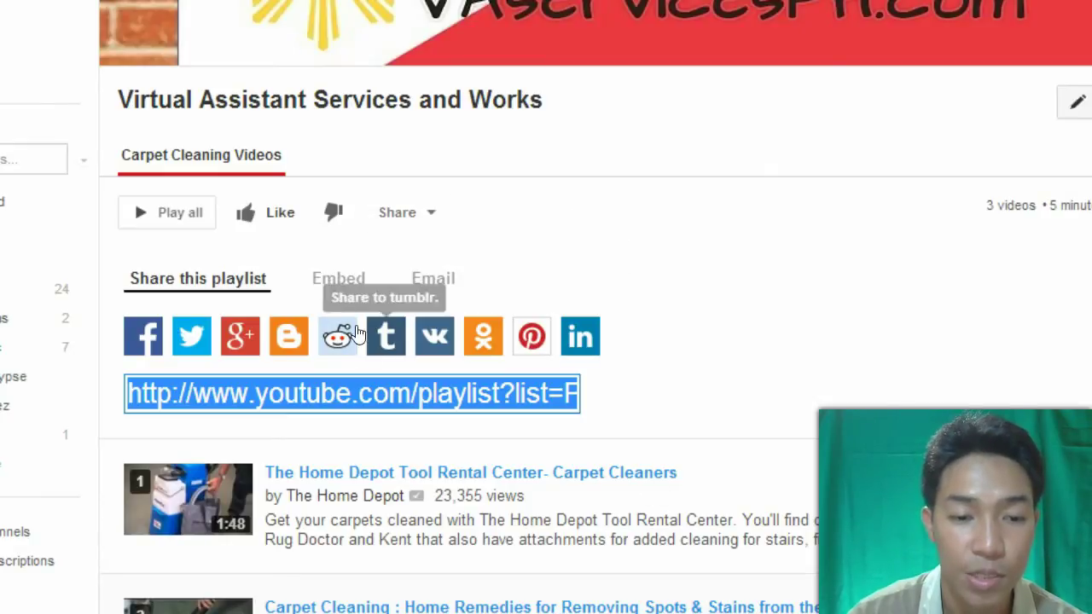
# Step: Show the playlist's embed code and set the player width to 640
pyautogui.click(341, 290)
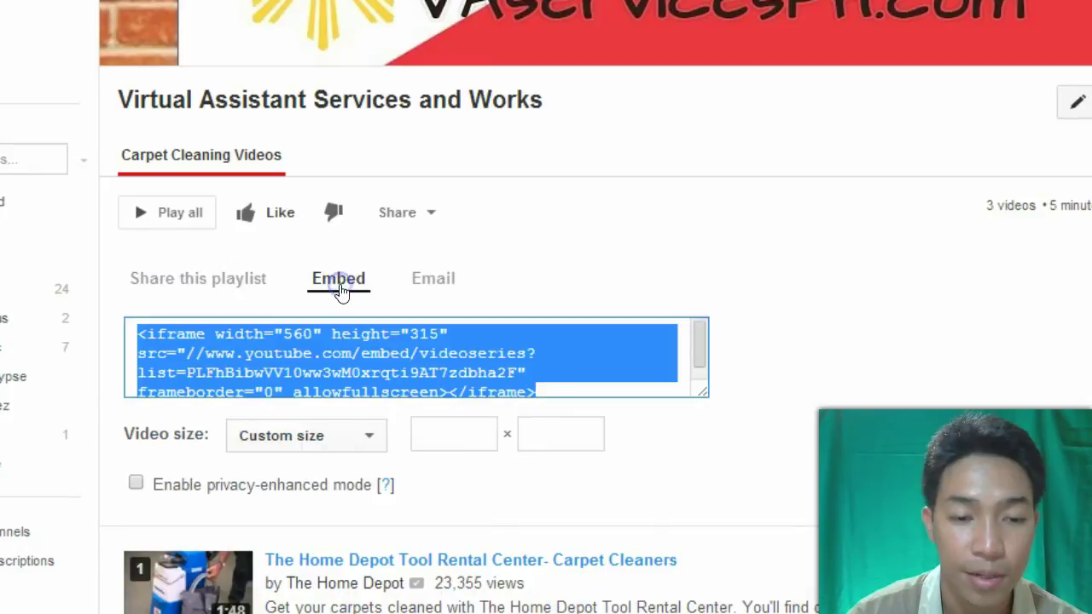
pyautogui.moveTo(700, 394); pyautogui.dragTo(680, 407)
pyautogui.click(449, 449)
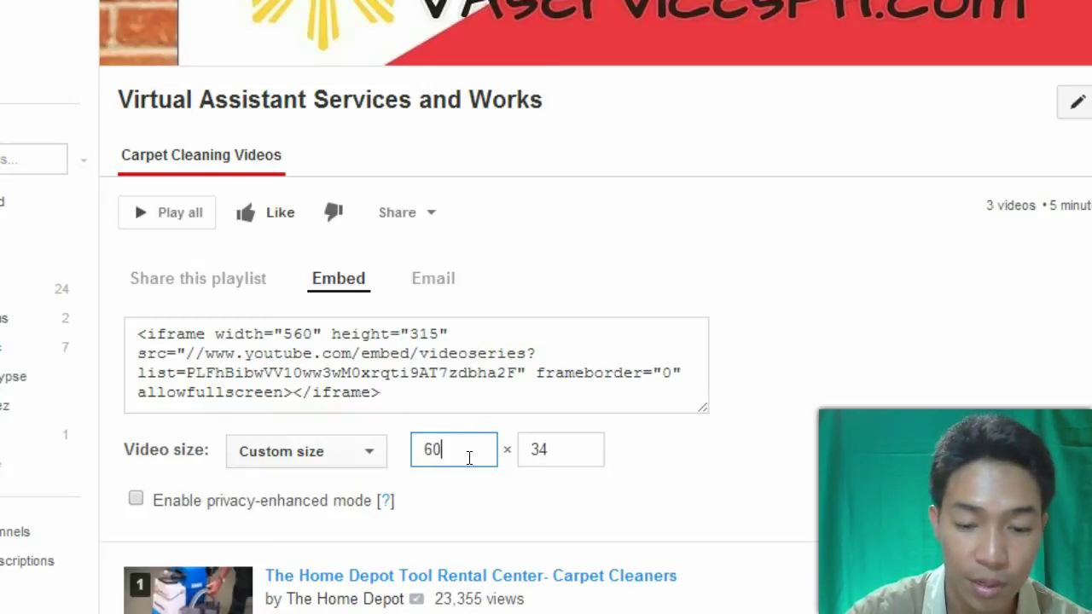
pyautogui.write('640')
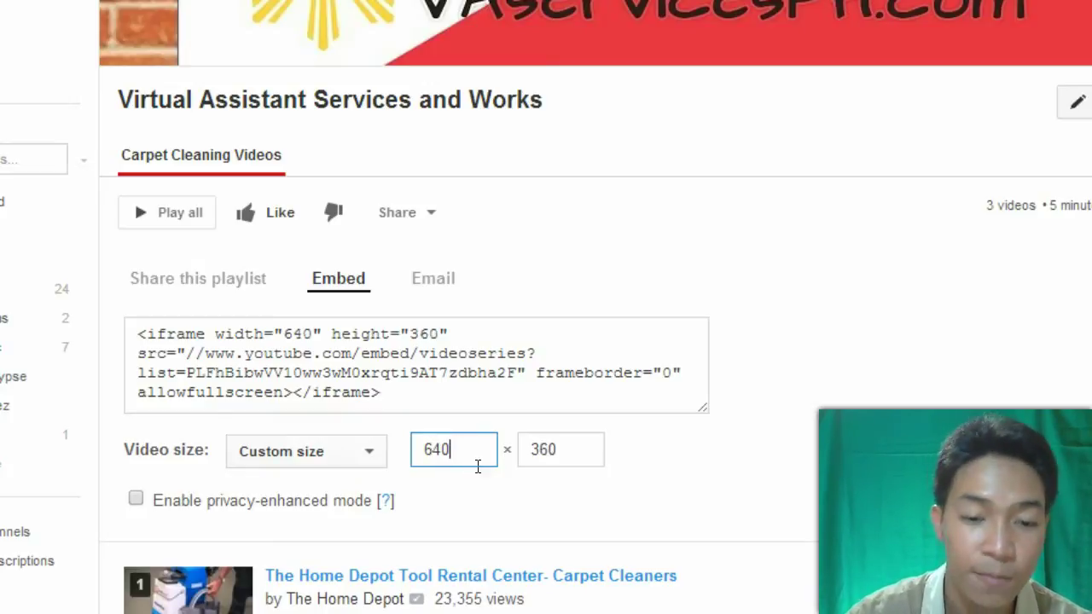
pyautogui.click(633, 452)
# Step: Copy the 640×360 embed code and enter blogger.com in a new browser tab
pyautogui.click(614, 400)
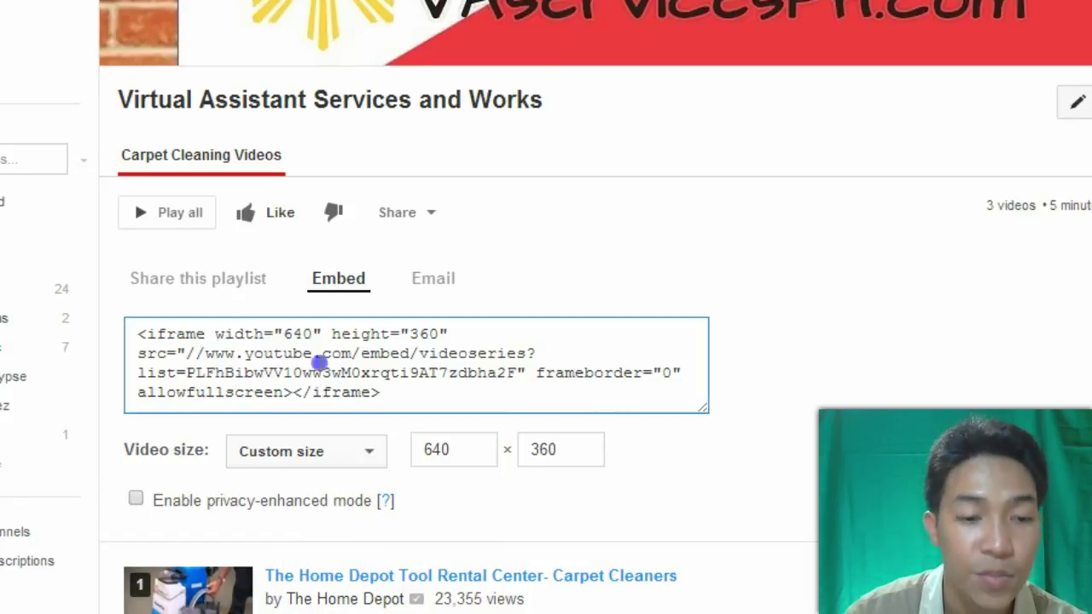
pyautogui.moveTo(381, 383); pyautogui.dragTo(136, 331)
pyautogui.rightClick(215, 351)
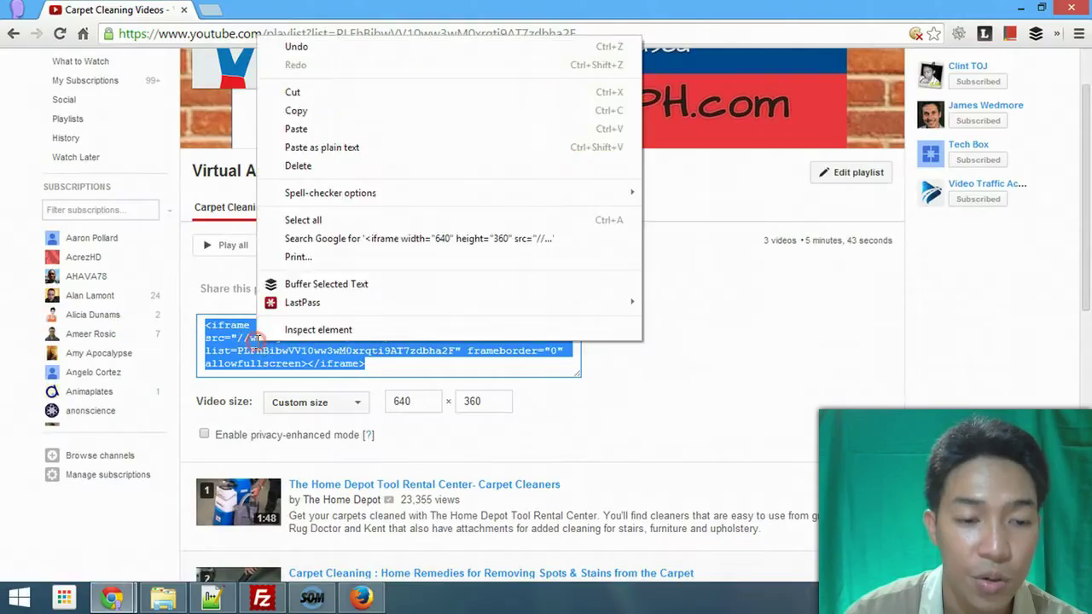
pyautogui.click(316, 111)
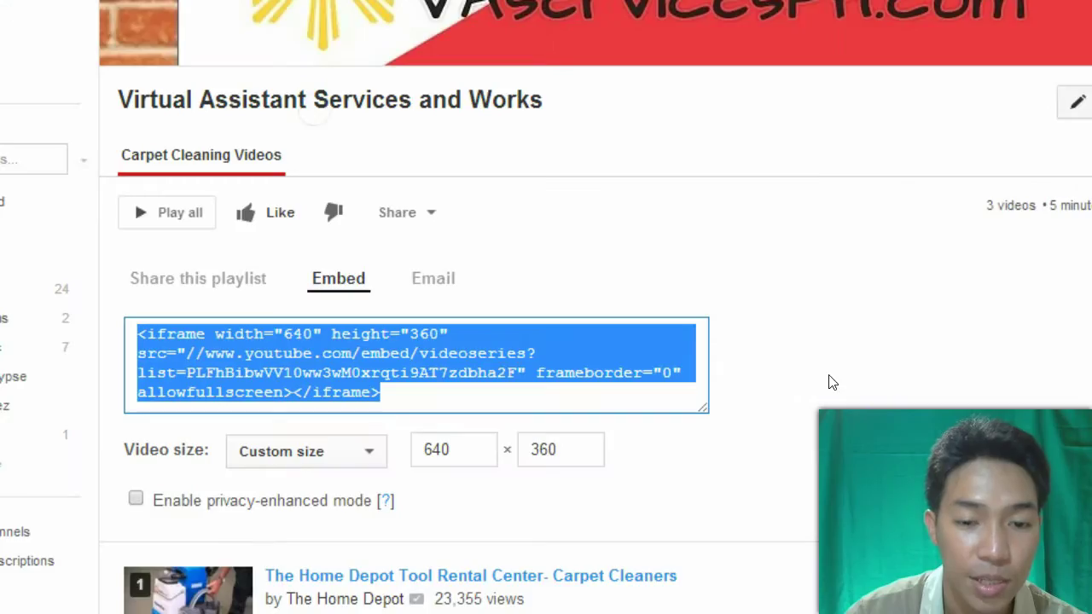
pyautogui.click(826, 378)
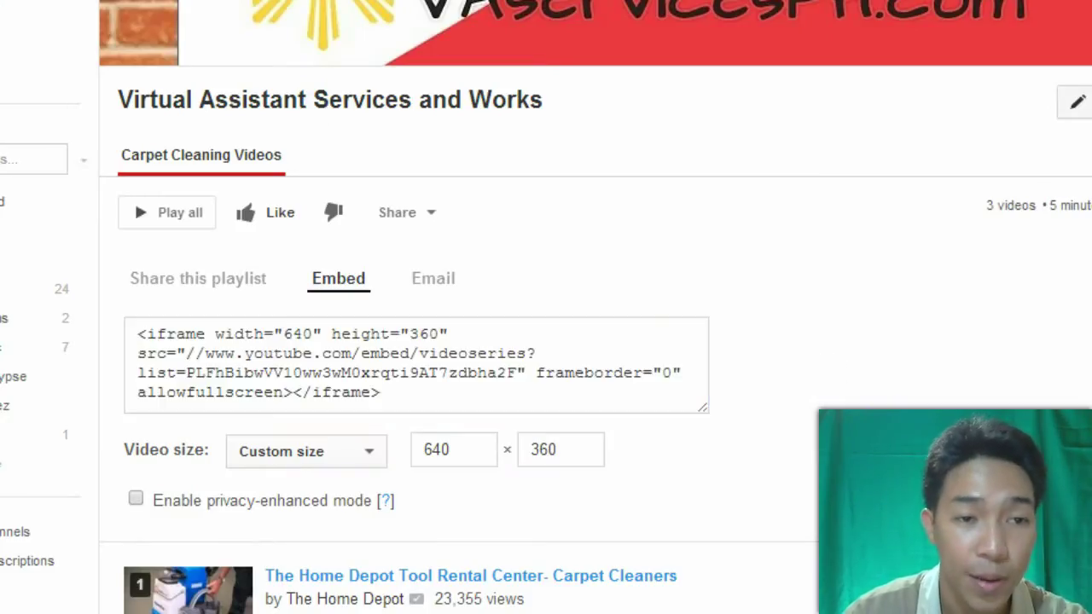
pyautogui.hotkey('ctrl', 't')
pyautogui.write('blogger.com')
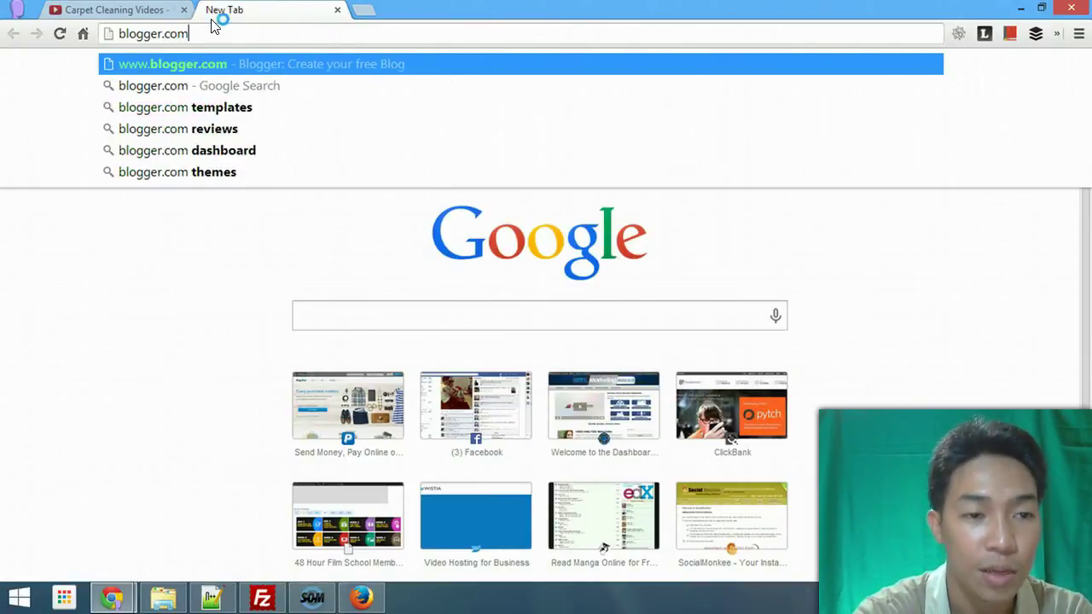
# Step: Go to blogger.com and start a new post in the Internet Marketing Scoop blog
pyautogui.press('Return')
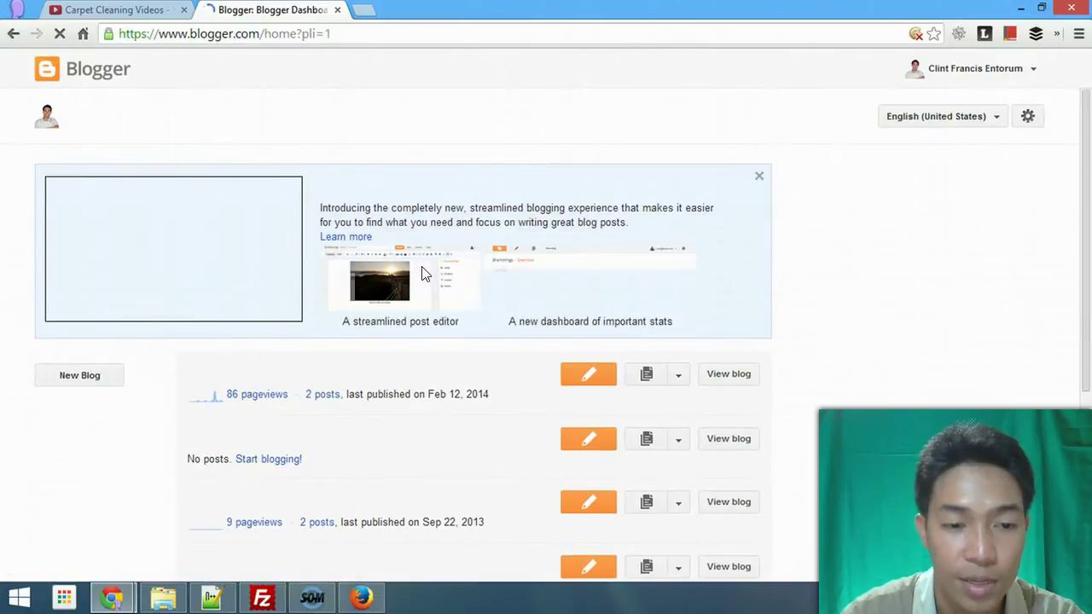
pyautogui.scroll(-3, 423, 271)
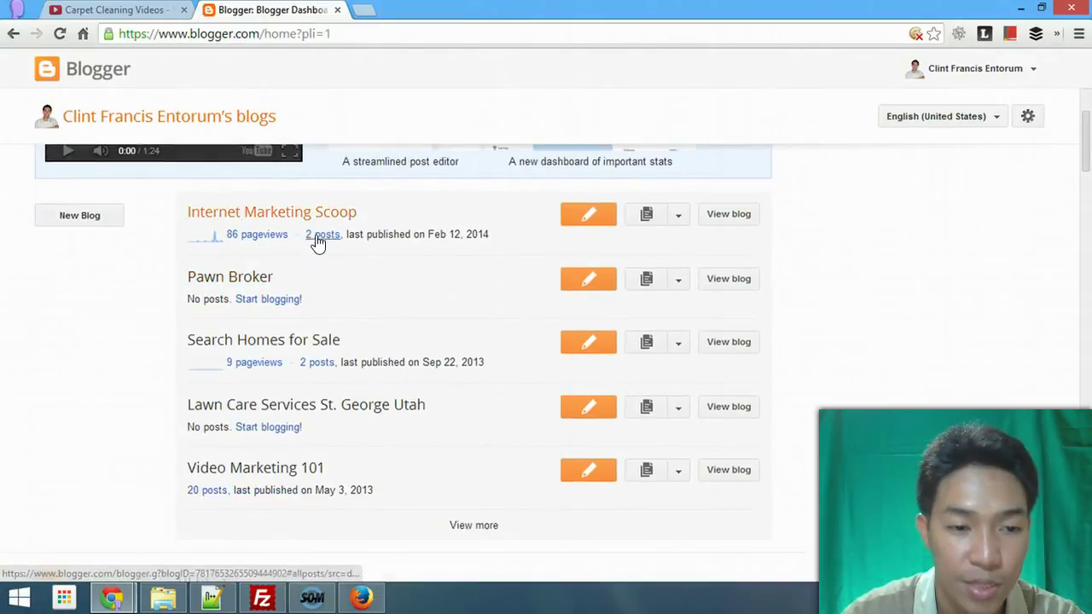
pyautogui.click(273, 220)
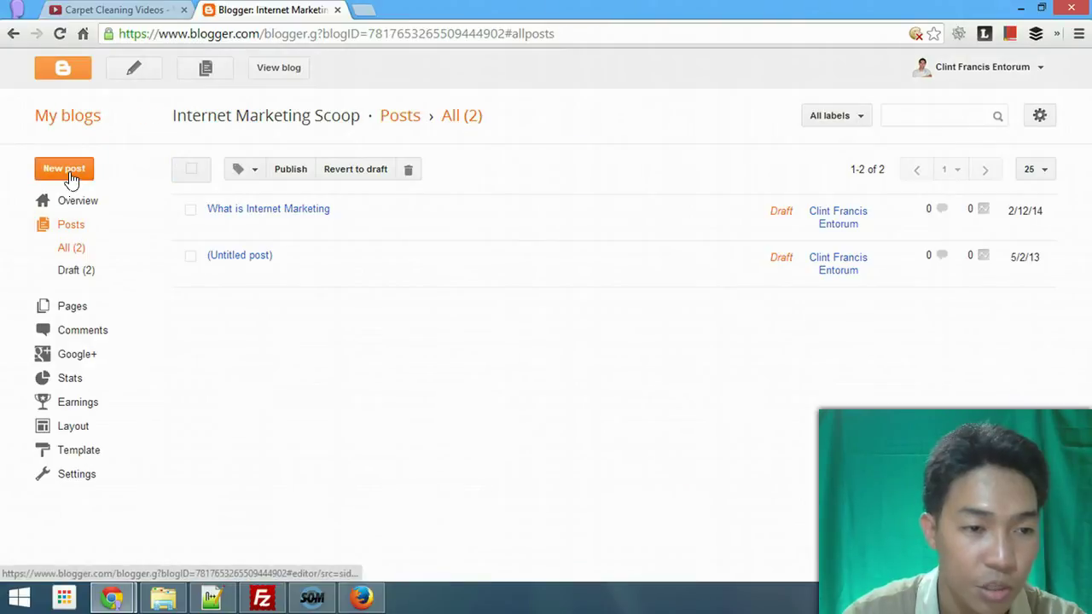
pyautogui.click(70, 176)
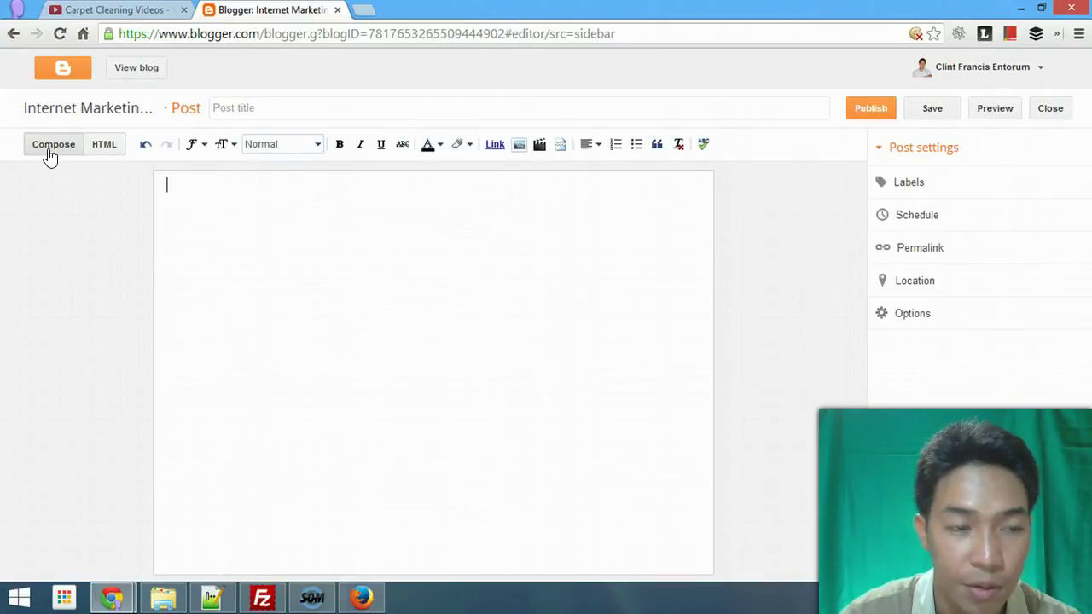
# Step: Paste the playlist iframe code into the post's HTML view and preview the player in Compose
pyautogui.click(103, 146)
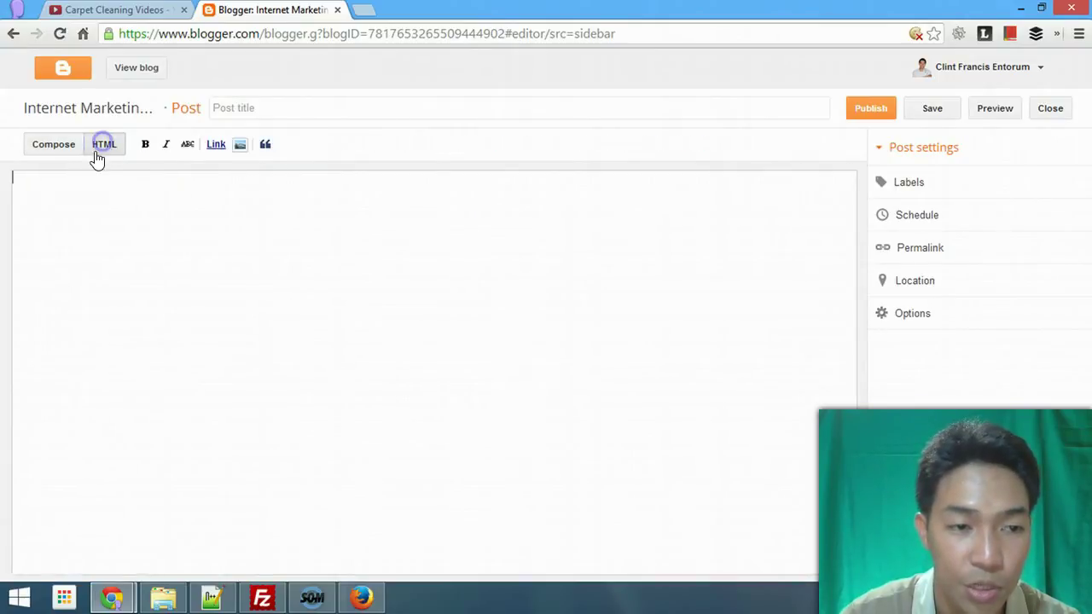
pyautogui.click(91, 203)
pyautogui.hotkey('ctrl', 'v')
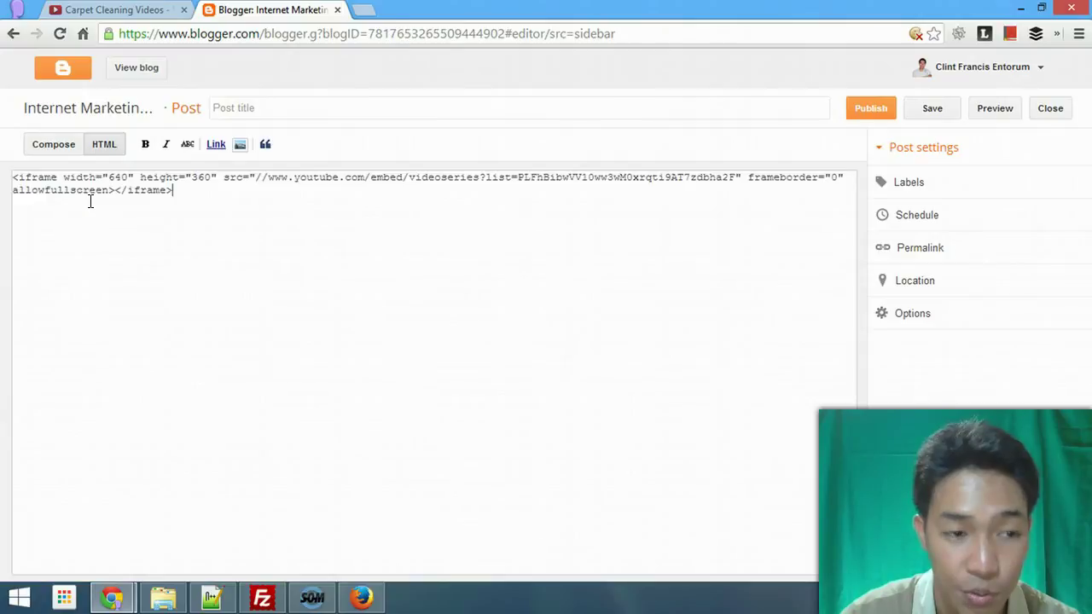
pyautogui.moveTo(188, 194); pyautogui.dragTo(29, 158)
pyautogui.click(54, 144)
pyautogui.click(104, 145)
pyautogui.moveTo(410, 190); pyautogui.dragTo(5, 168)
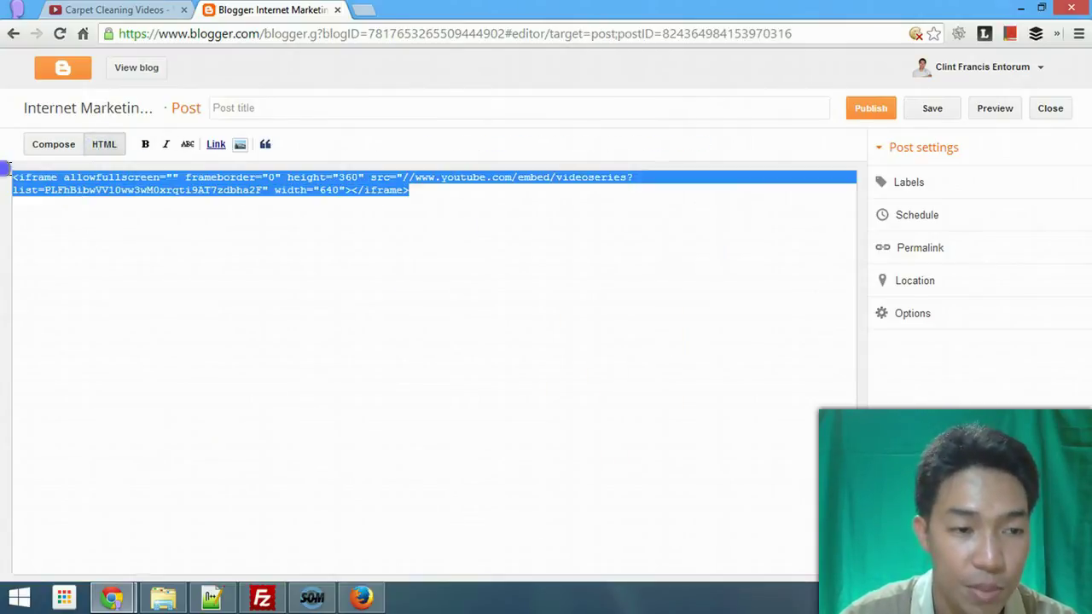
pyautogui.click(251, 214)
pyautogui.moveTo(418, 190); pyautogui.dragTo(30, 172)
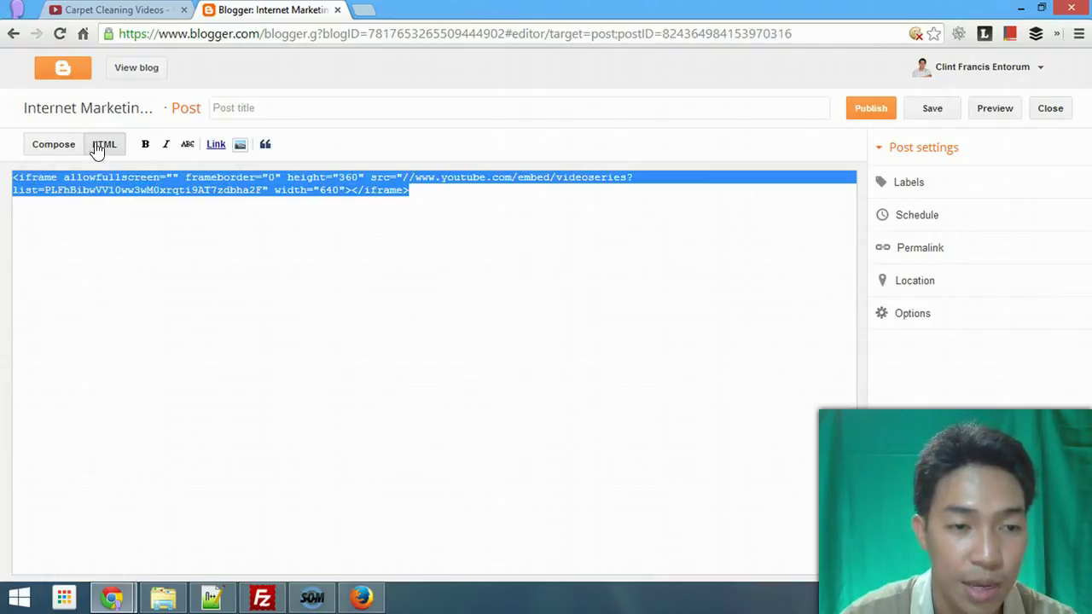
pyautogui.click(416, 200)
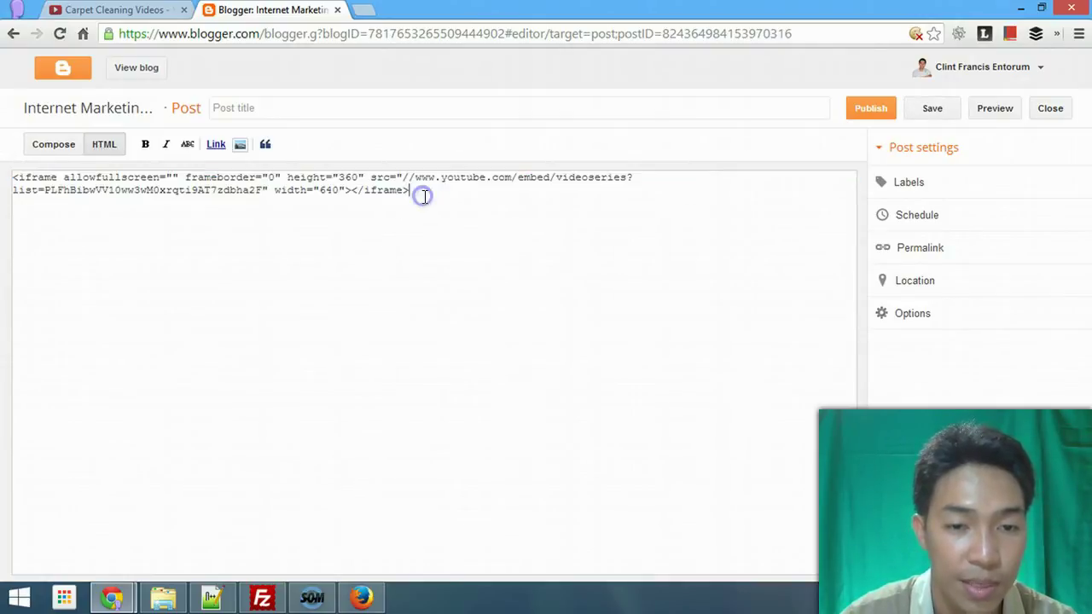
pyautogui.click(47, 150)
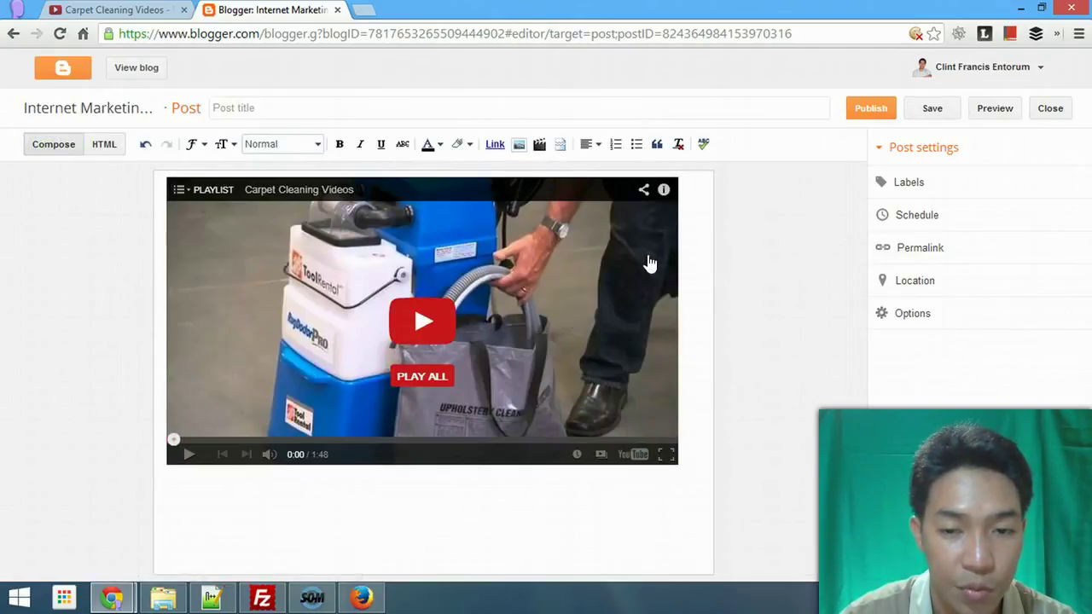
# Step: Title the post 'I love these videos'
pyautogui.click(234, 109)
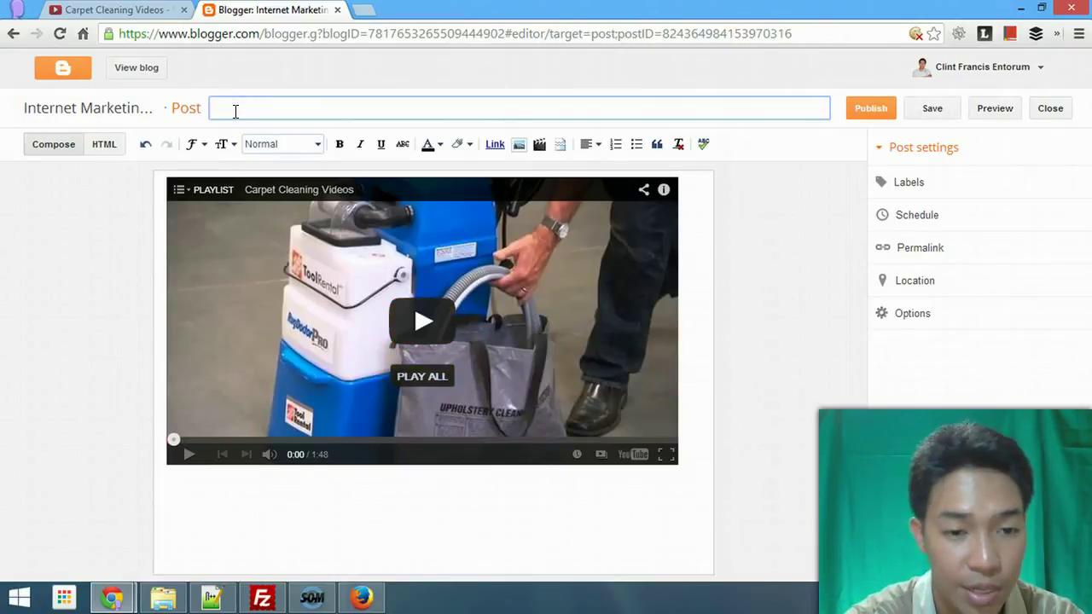
pyautogui.write('I lvoe th')
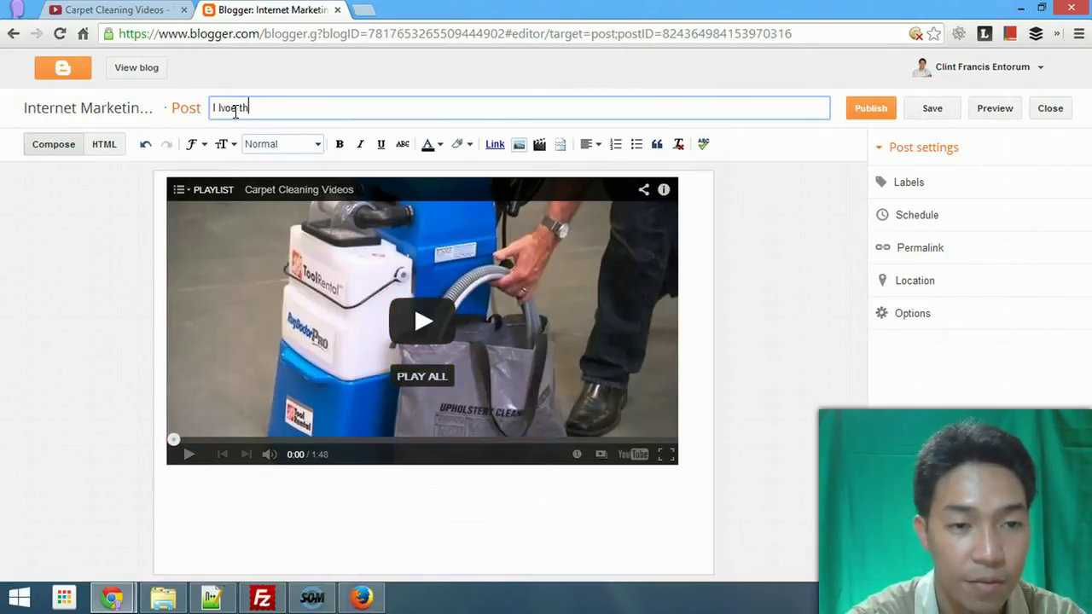
pyautogui.press('BackSpace')
pyautogui.press('BackSpace')
pyautogui.press('BackSpace')
pyautogui.write('ove t')
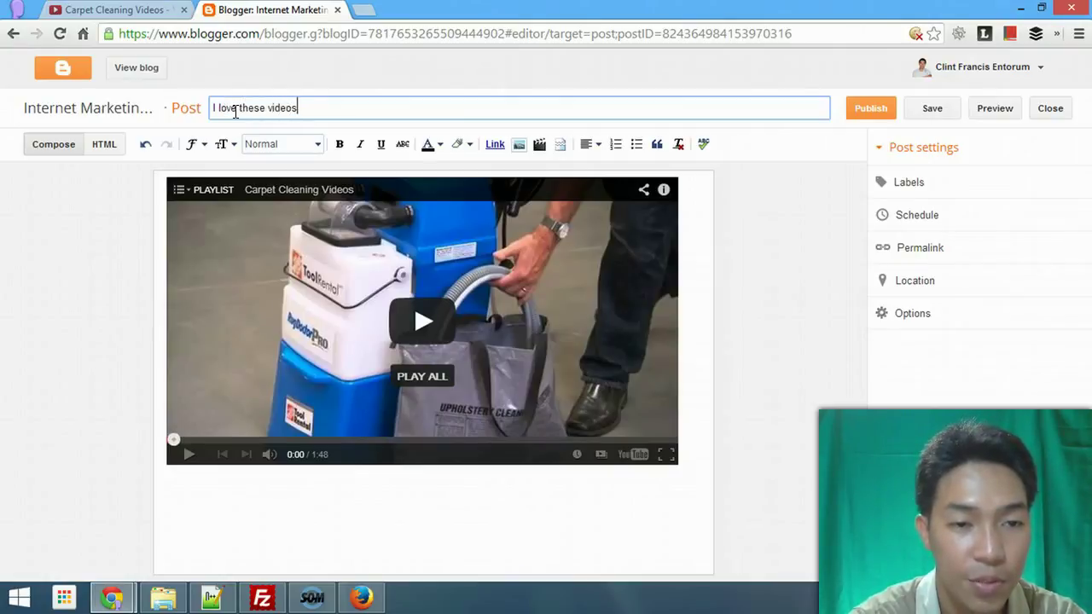
pyautogui.click(690, 226)
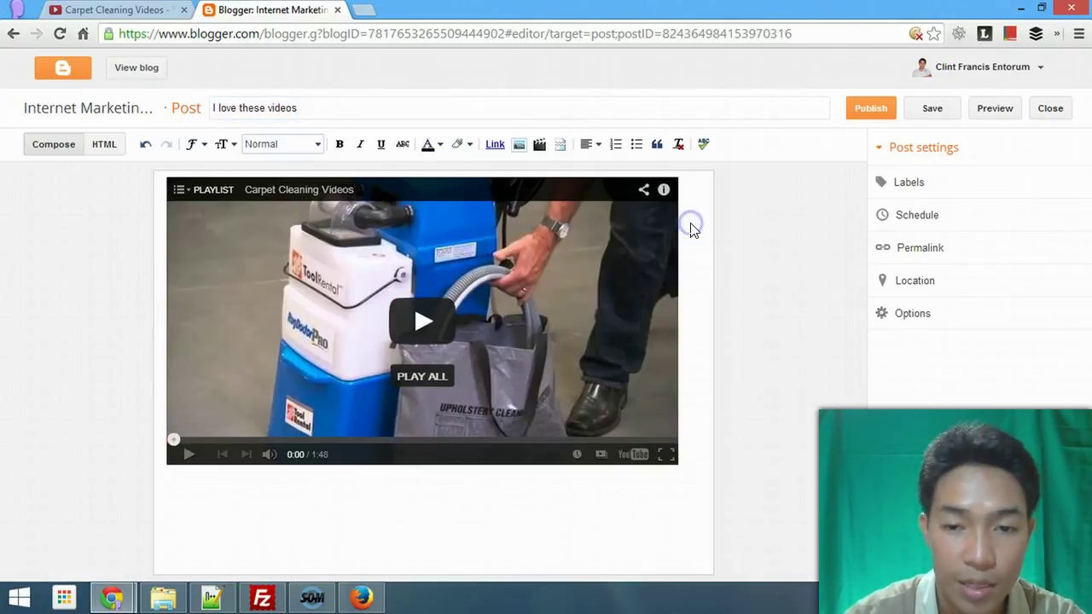
# Step: Add the text line 'Insert some texts here. So that's it!' above the playlist embed
pyautogui.click(483, 517)
pyautogui.click(485, 492)
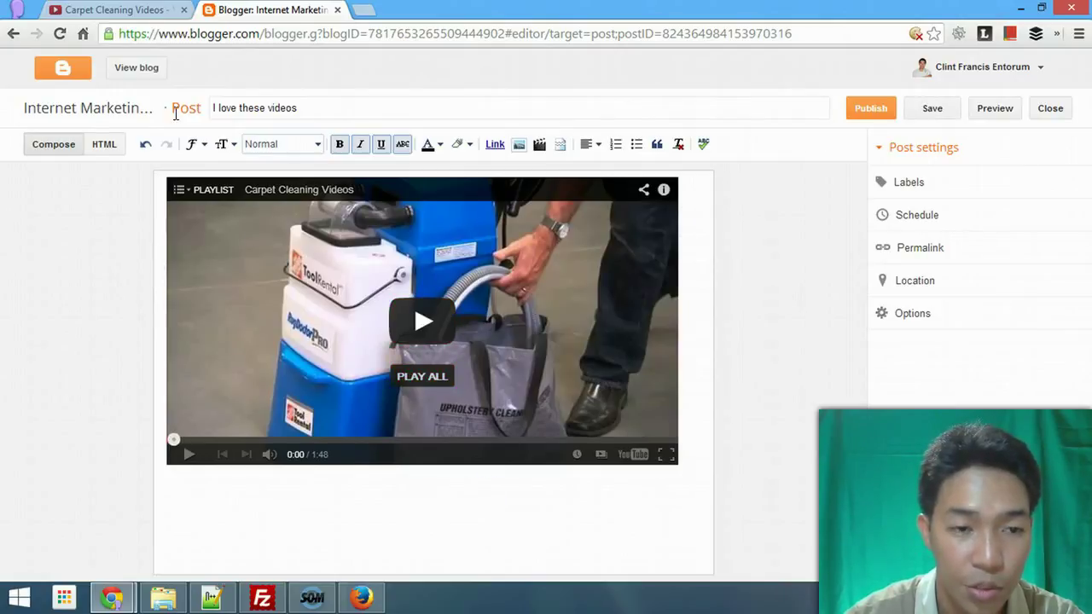
pyautogui.click(105, 144)
pyautogui.click(125, 187)
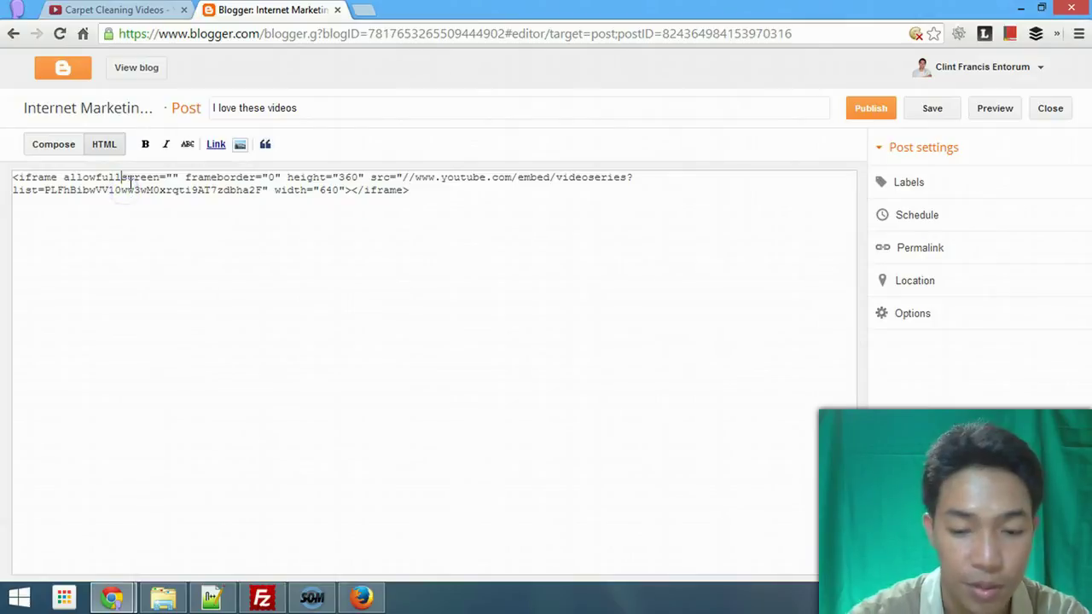
pyautogui.press('Return')
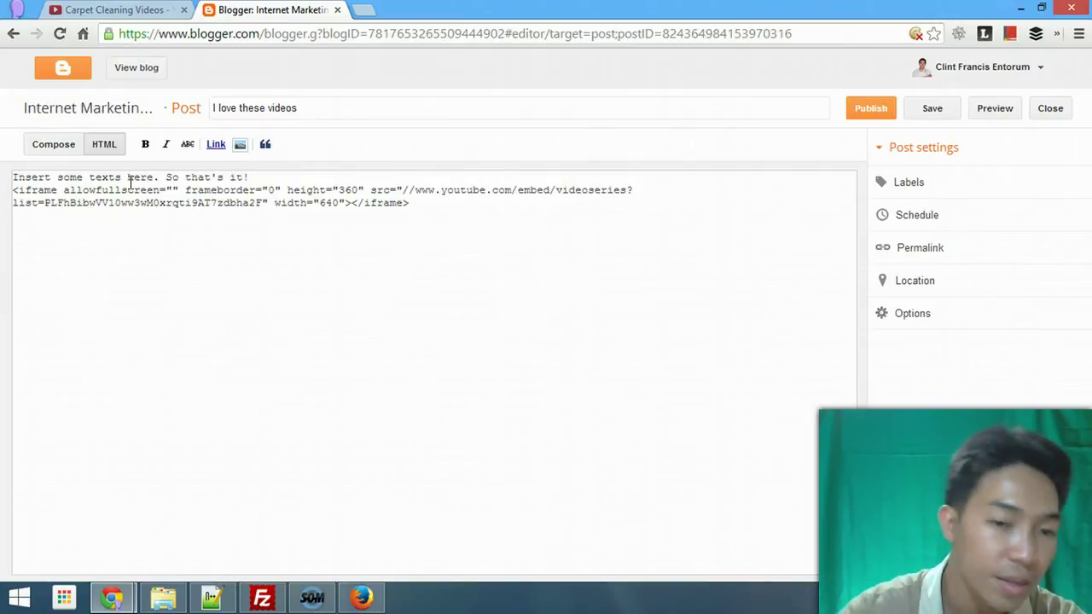
pyautogui.click(54, 147)
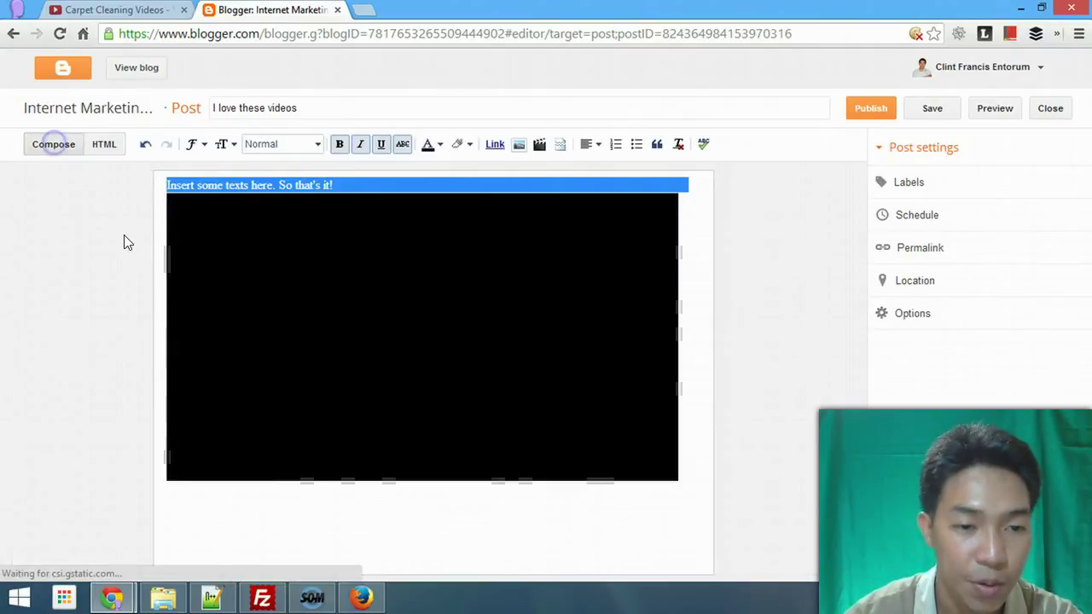
pyautogui.click(327, 183)
pyautogui.moveTo(365, 182); pyautogui.dragTo(170, 182)
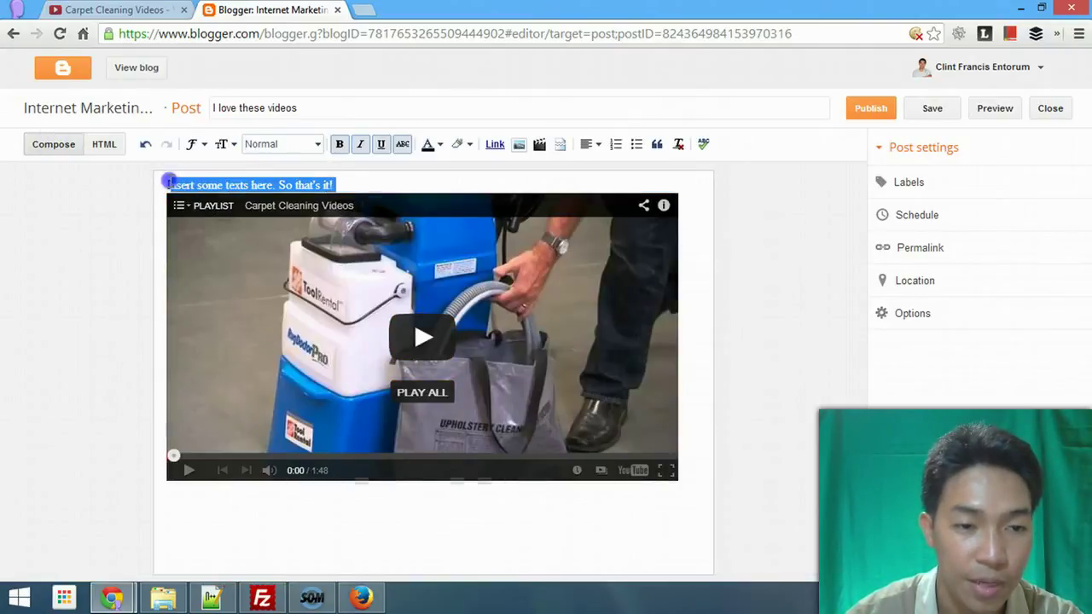
pyautogui.click(705, 255)
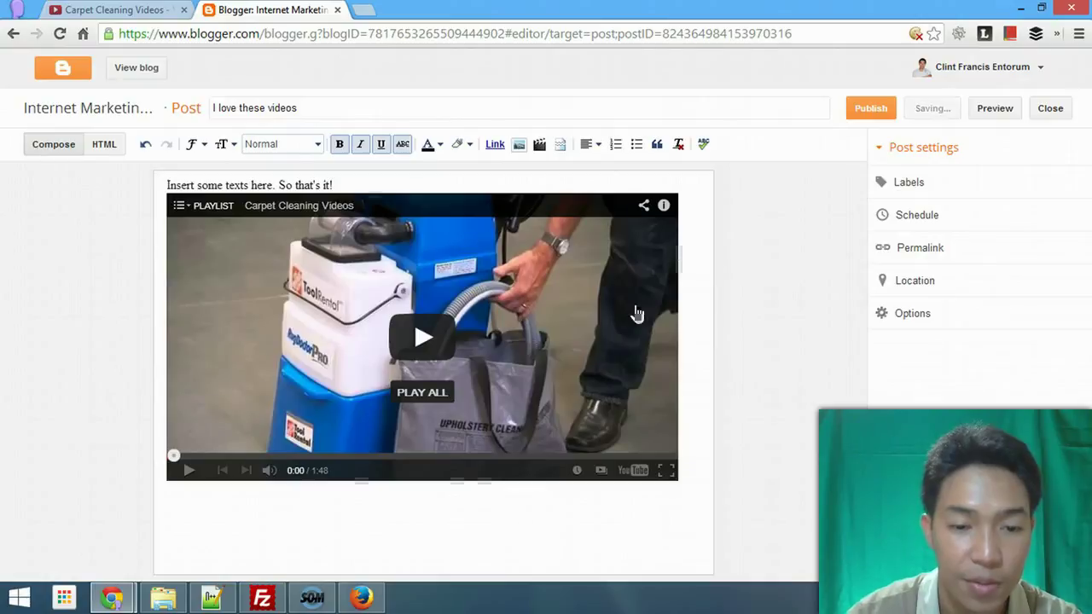
pyautogui.click(319, 515)
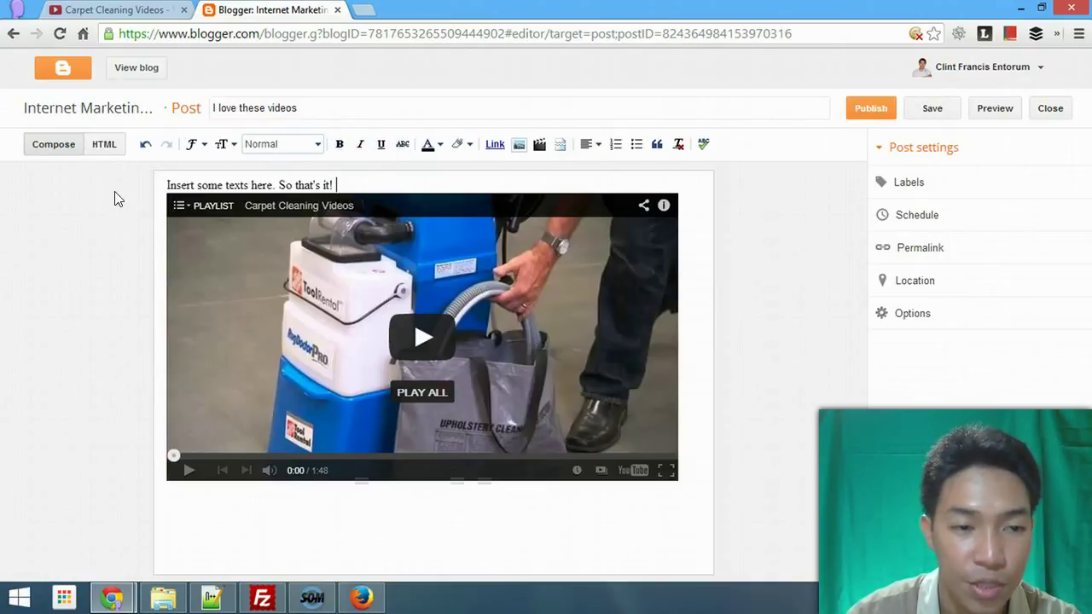
pyautogui.click(103, 144)
# Step: Wrap the iframe in <div align="center">, check the player in Compose, and publish
pyautogui.click(290, 188)
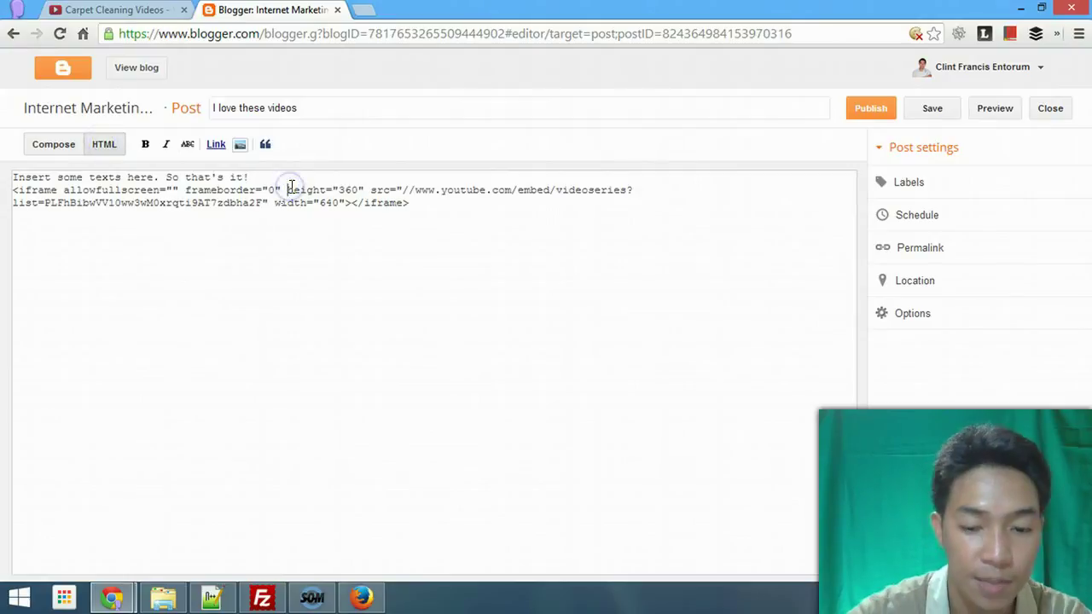
pyautogui.write('<ce')
pyautogui.press('BackSpace')
pyautogui.press('BackSpace')
pyautogui.write('div align')
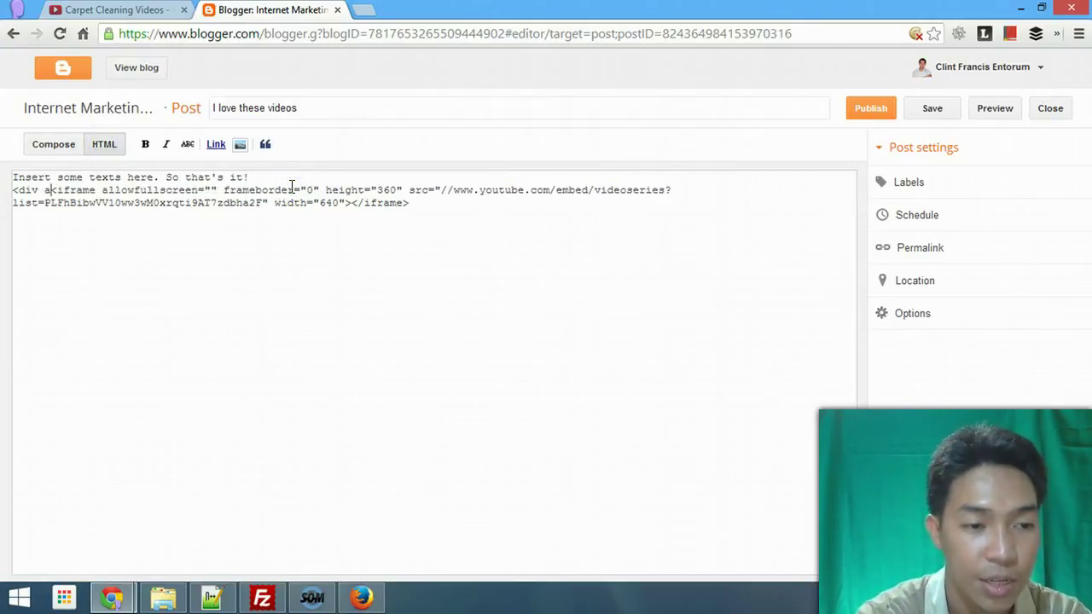
pyautogui.write('="cent')
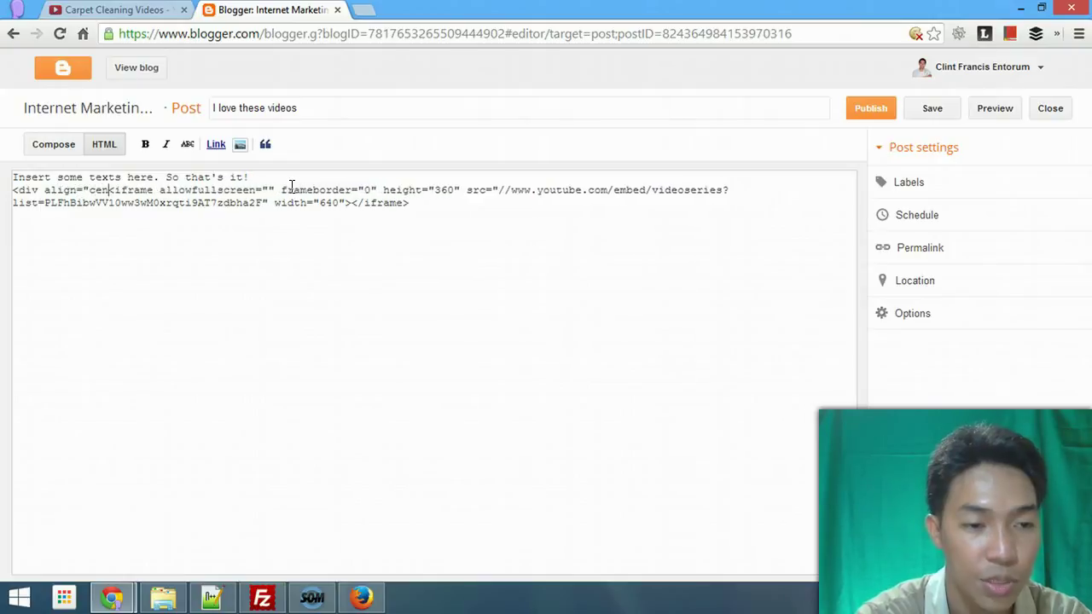
pyautogui.write('er">')
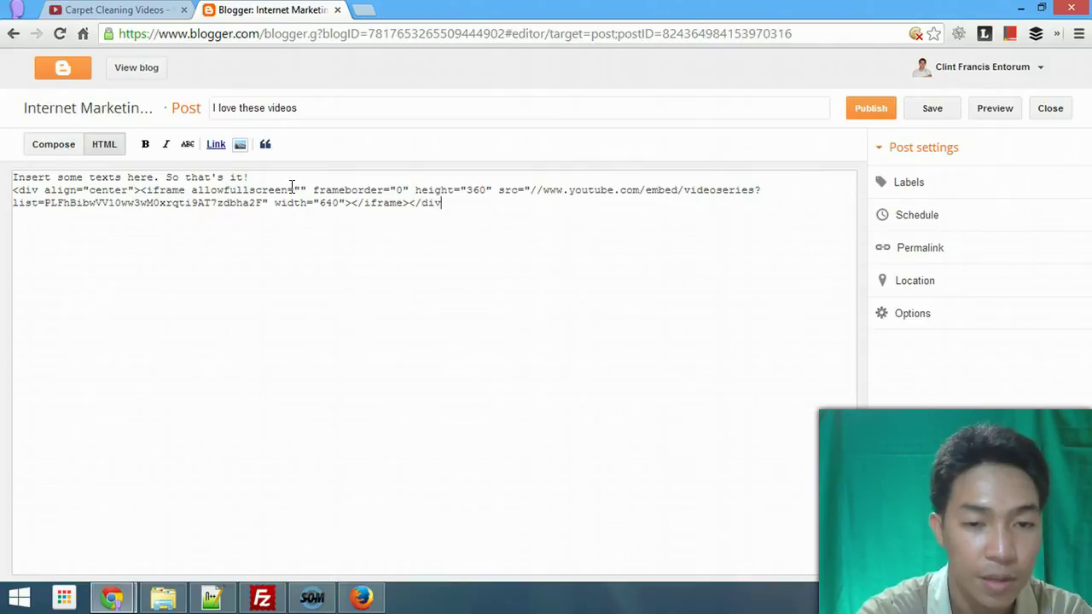
pyautogui.click(58, 147)
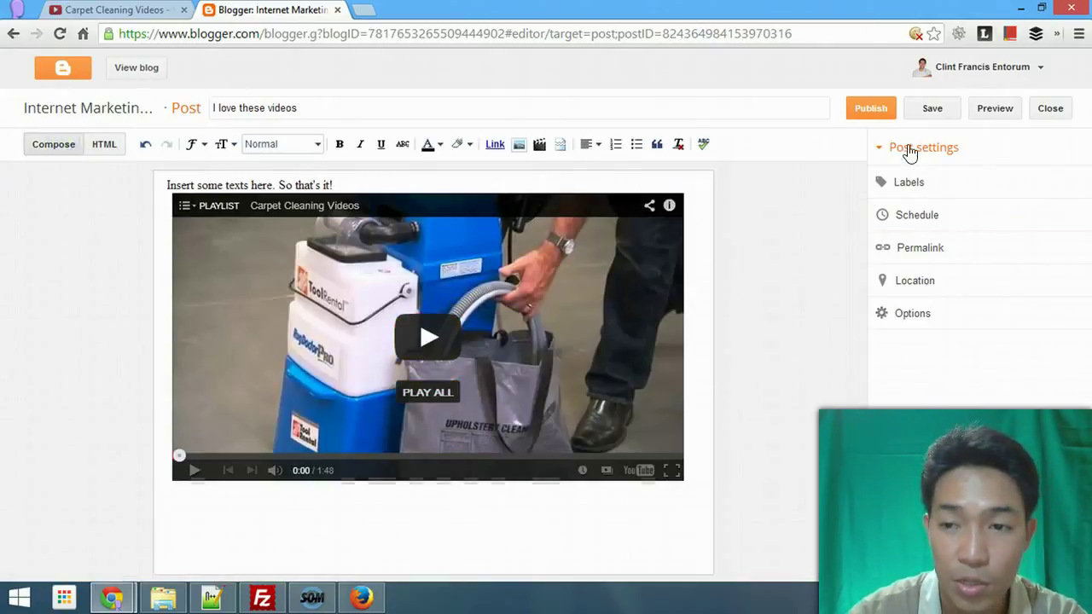
pyautogui.click(891, 117)
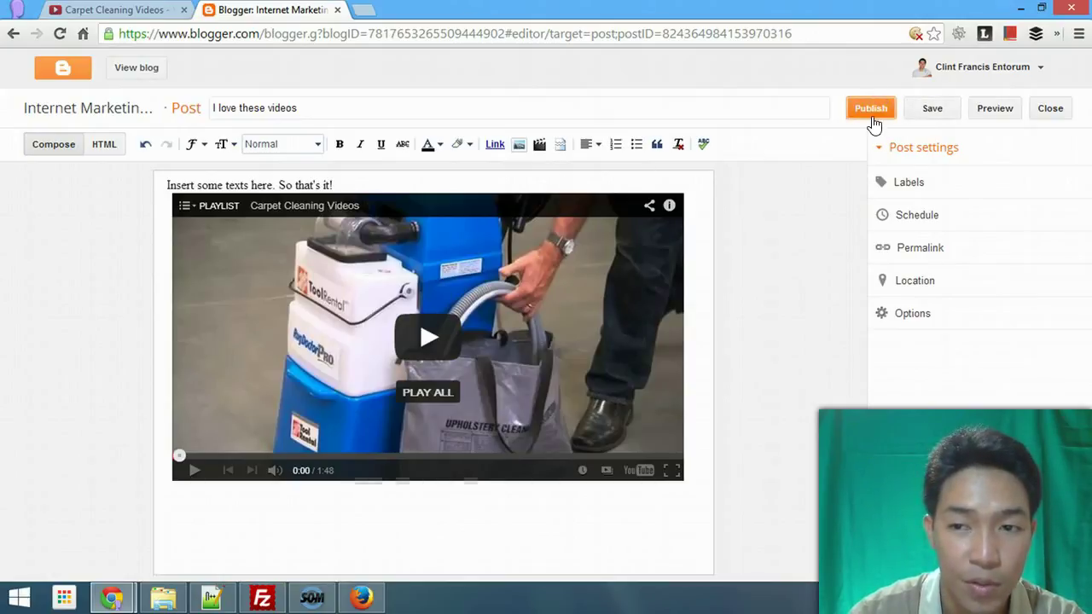
# Step: Publish the post and open its live blog page in a new tab
pyautogui.click(871, 111)
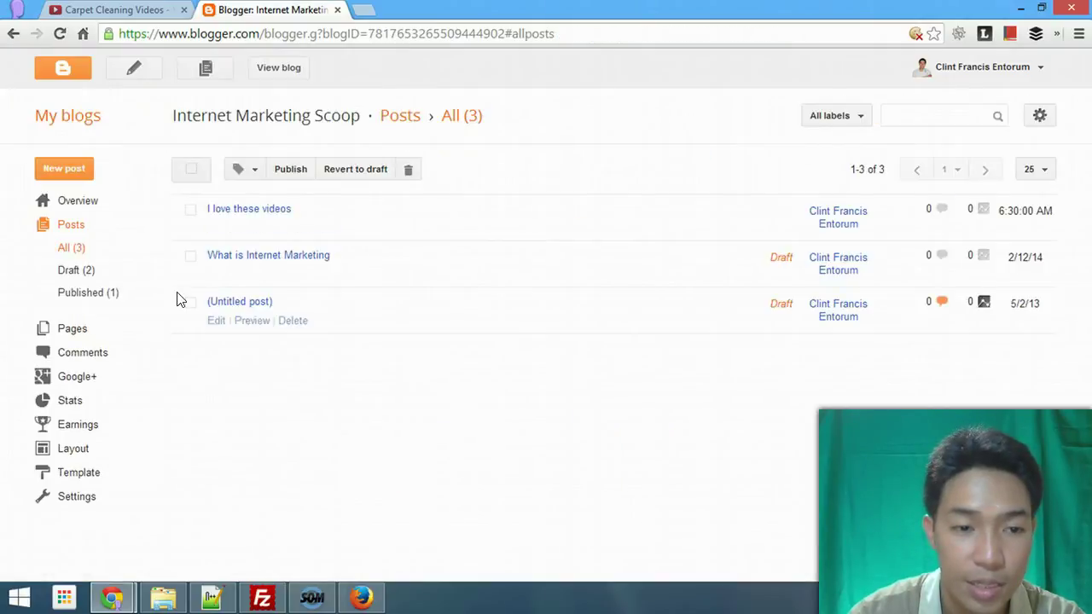
pyautogui.rightClick(254, 228)
pyautogui.click(298, 236)
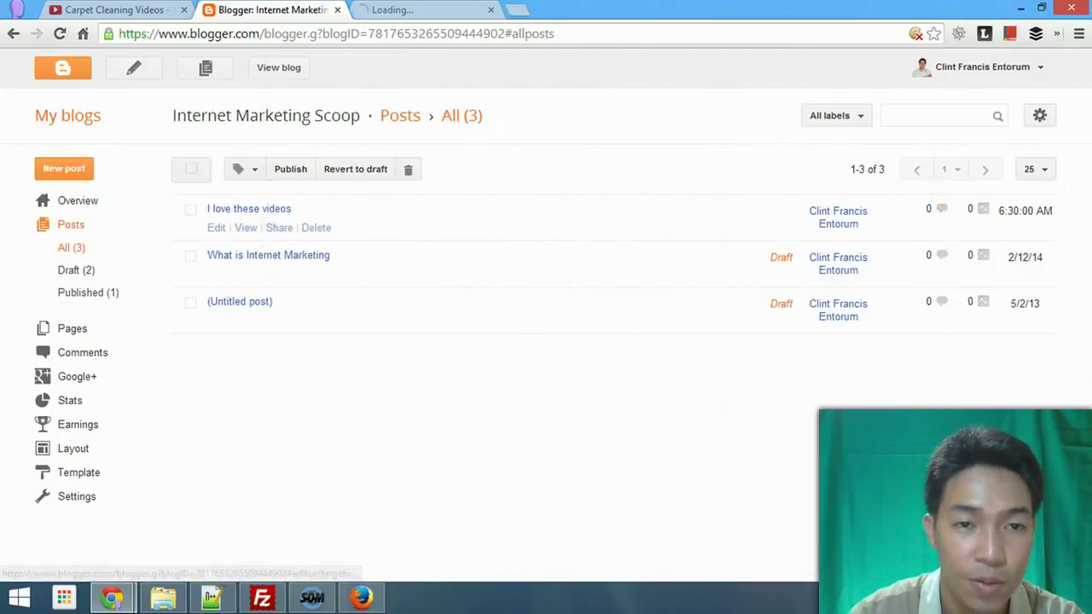
pyautogui.hotkey('ctrl', 'Tab')
pyautogui.scroll(-2, 308, 162)
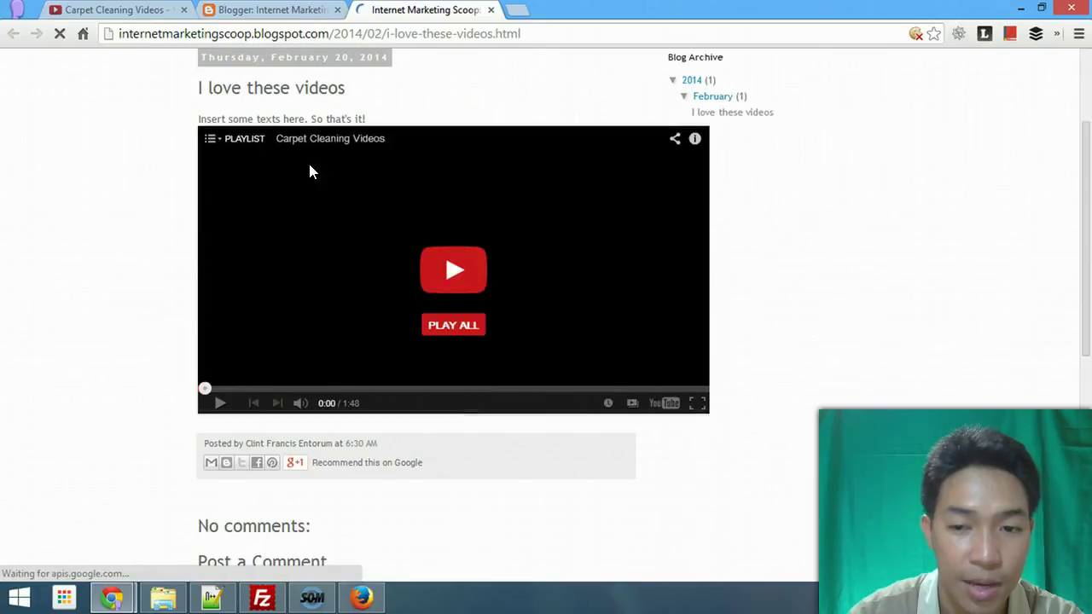
pyautogui.scroll(2, 309, 163)
pyautogui.scroll(-1, 512, 281)
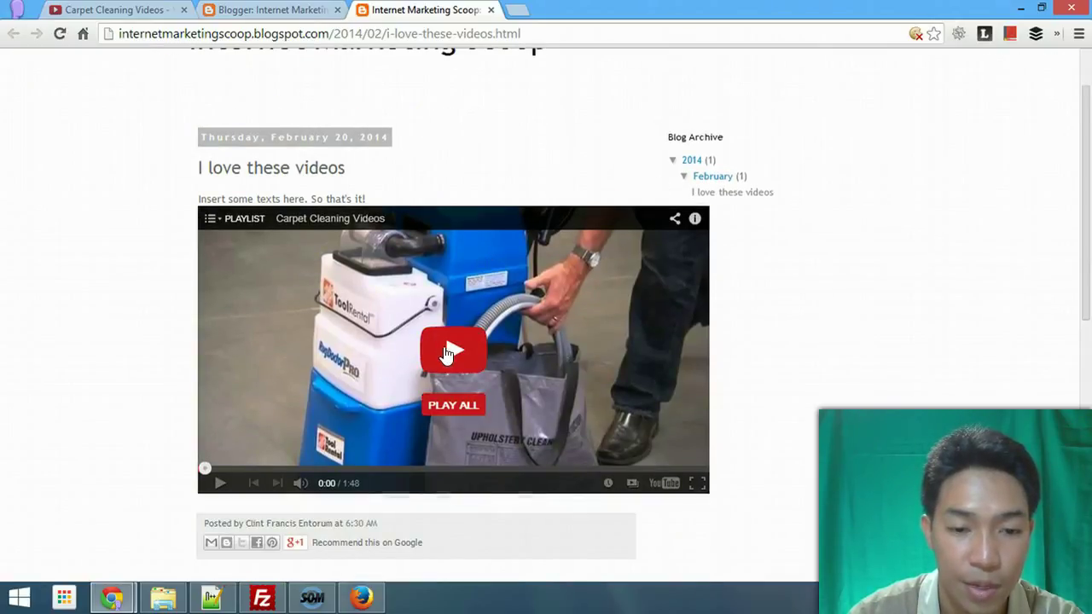
# Step: Play the embedded playlist, show its video list, and pause at 0:03
pyautogui.click(454, 353)
pyautogui.click(212, 221)
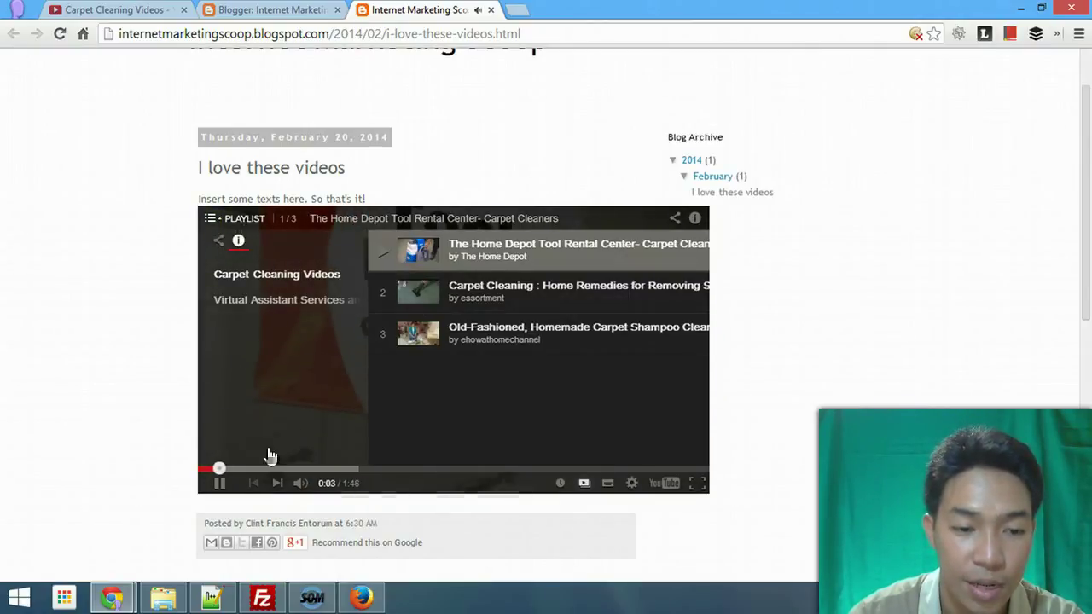
pyautogui.click(219, 483)
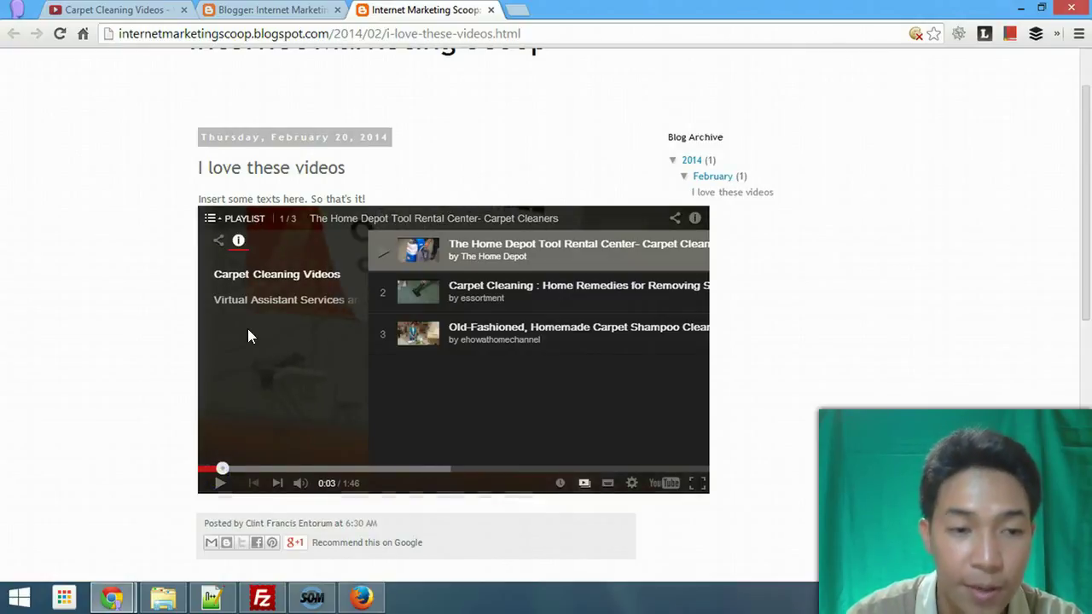
pyautogui.click(385, 170)
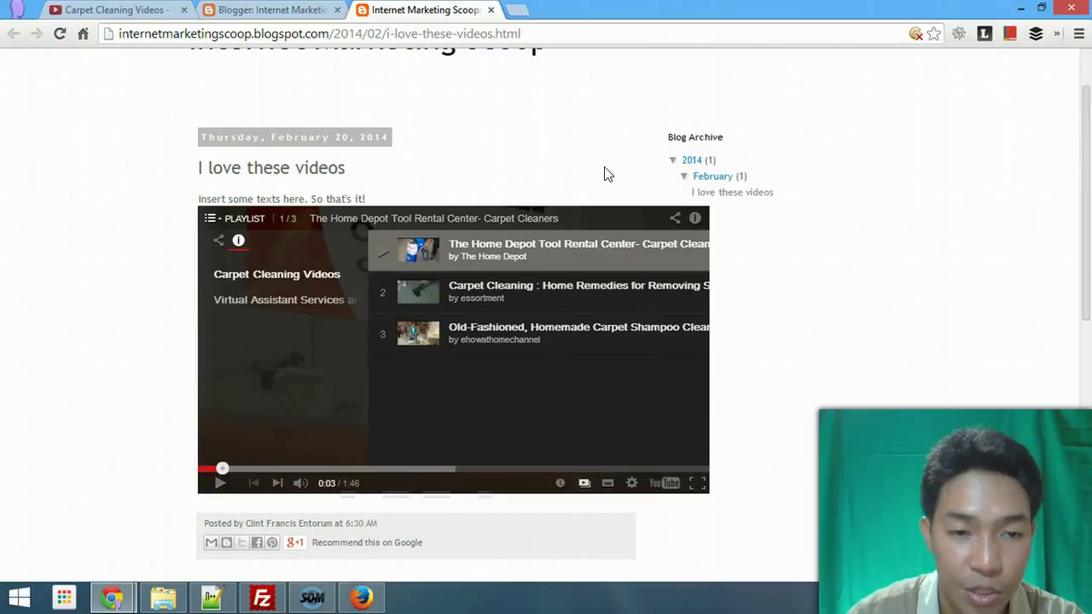
# Step: Reopen the published post 'I love these videos' in the Blogger editor
pyautogui.click(128, 12)
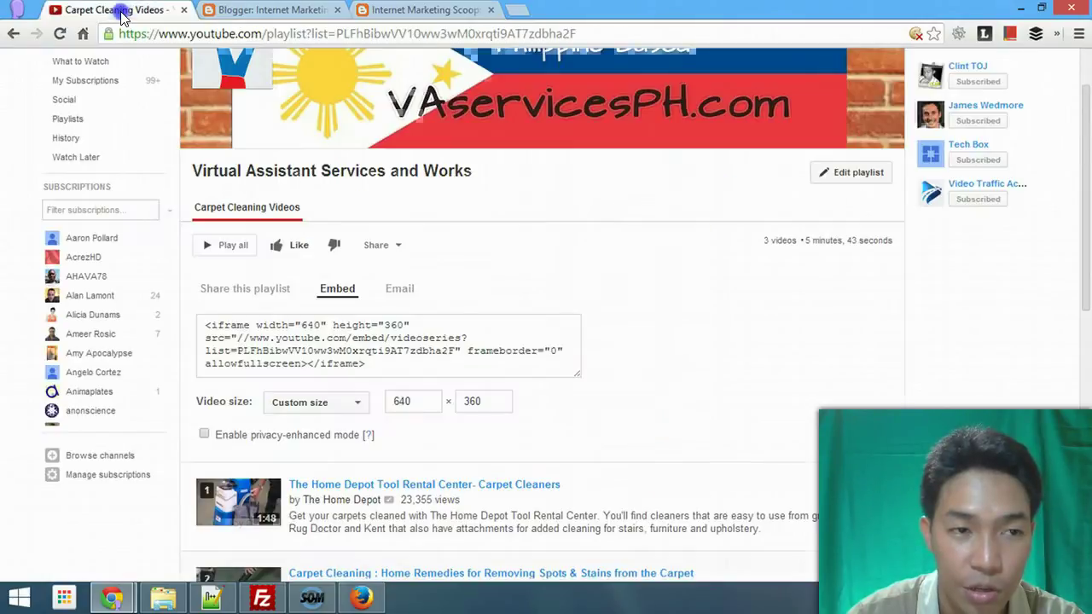
pyautogui.click(418, 402)
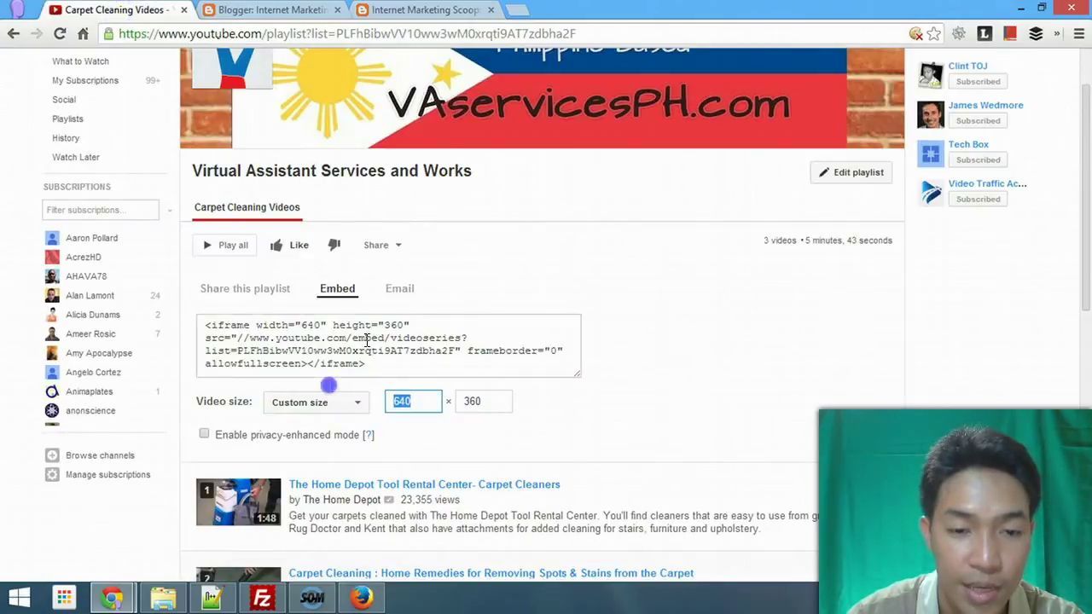
pyautogui.click(410, 10)
pyautogui.click(273, 10)
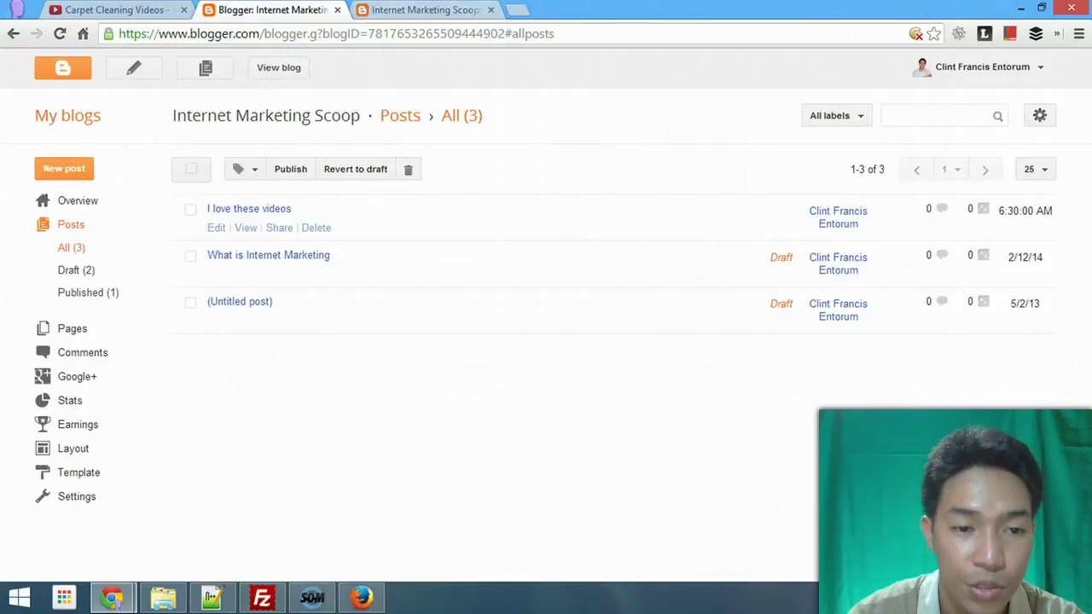
pyautogui.click(218, 233)
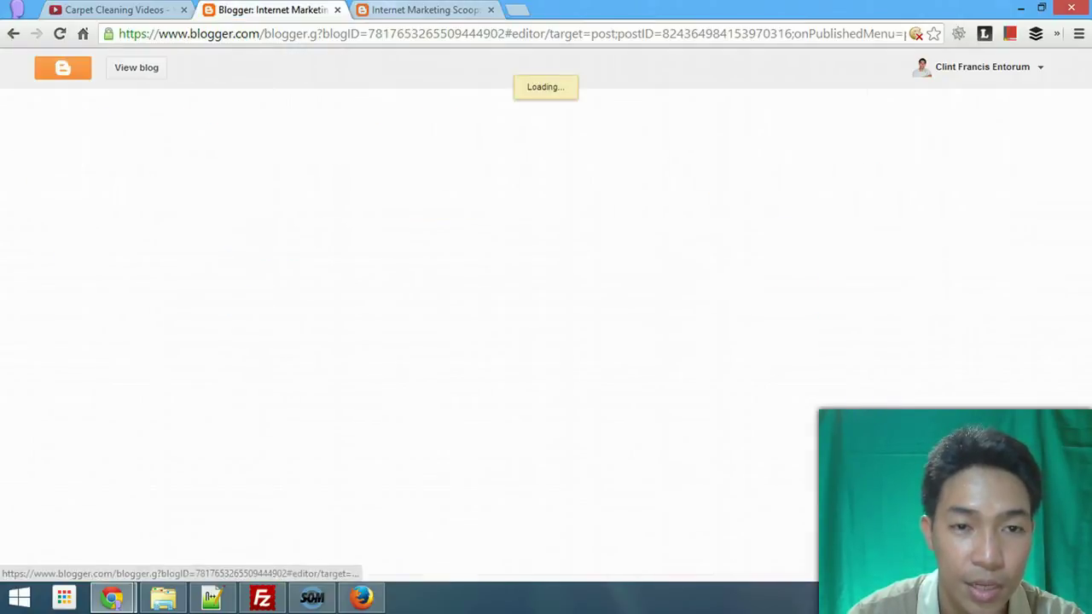
pyautogui.click(418, 9)
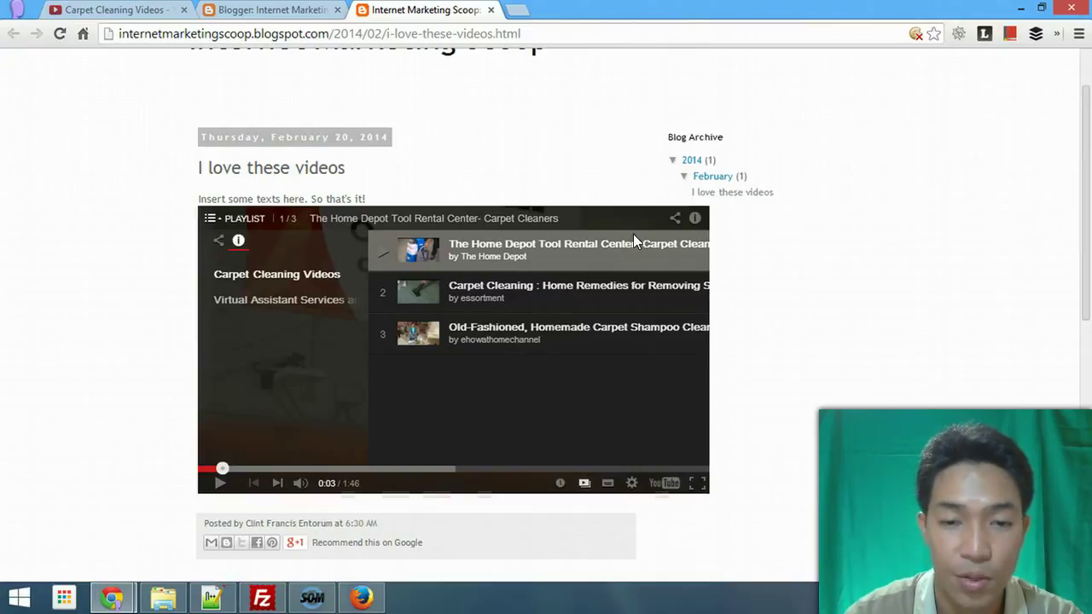
# Step: Set the YouTube embed width to 560 and note the 315 height in the code
pyautogui.click(117, 13)
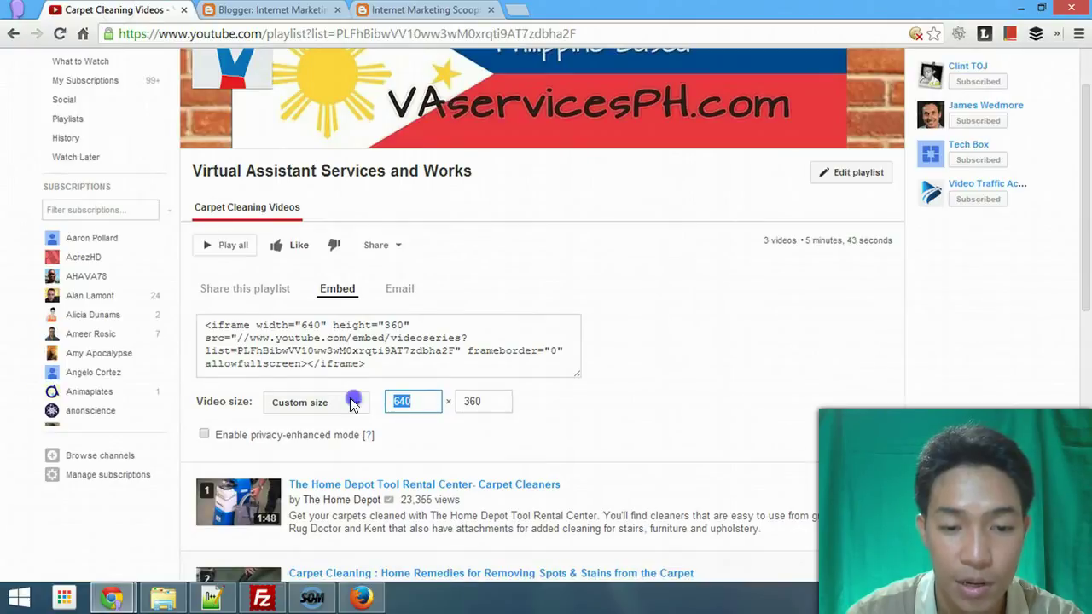
pyautogui.write('560')
pyautogui.click(391, 372)
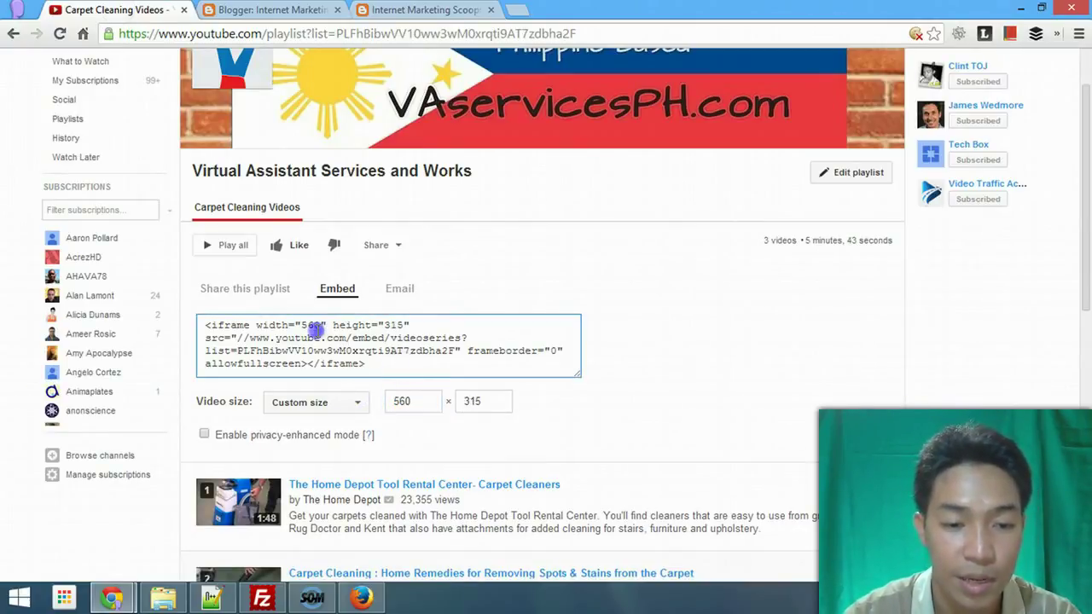
pyautogui.moveTo(322, 325); pyautogui.dragTo(301, 325)
pyautogui.moveTo(384, 325); pyautogui.dragTo(406, 325)
pyautogui.click(273, 9)
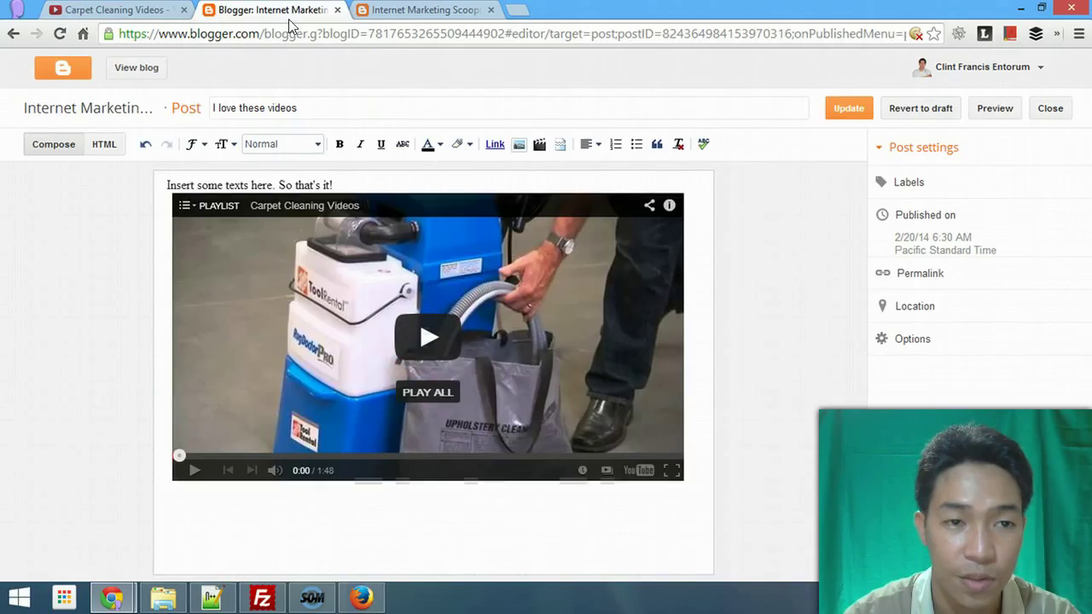
# Step: Change the iframe size to 560 × 315 in HTML view and update the post
pyautogui.click(107, 144)
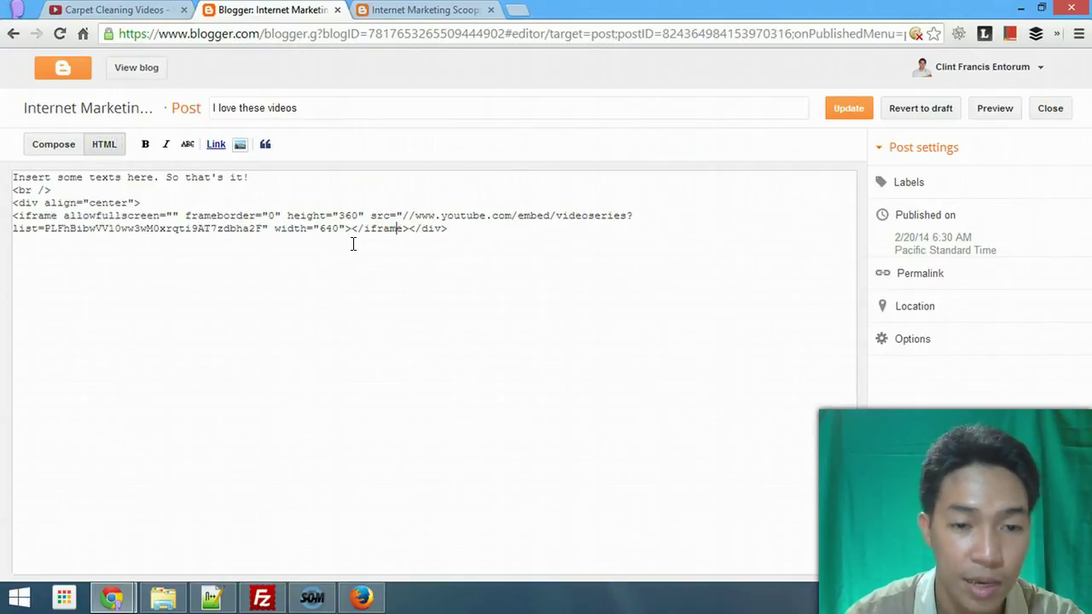
pyautogui.moveTo(337, 228); pyautogui.dragTo(321, 229)
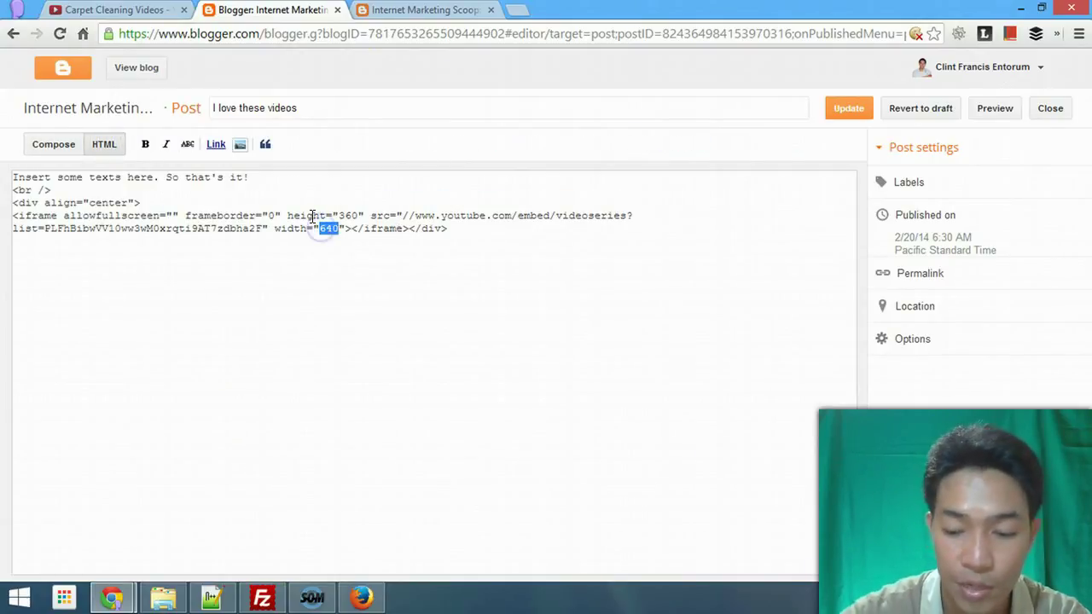
pyautogui.write('560')
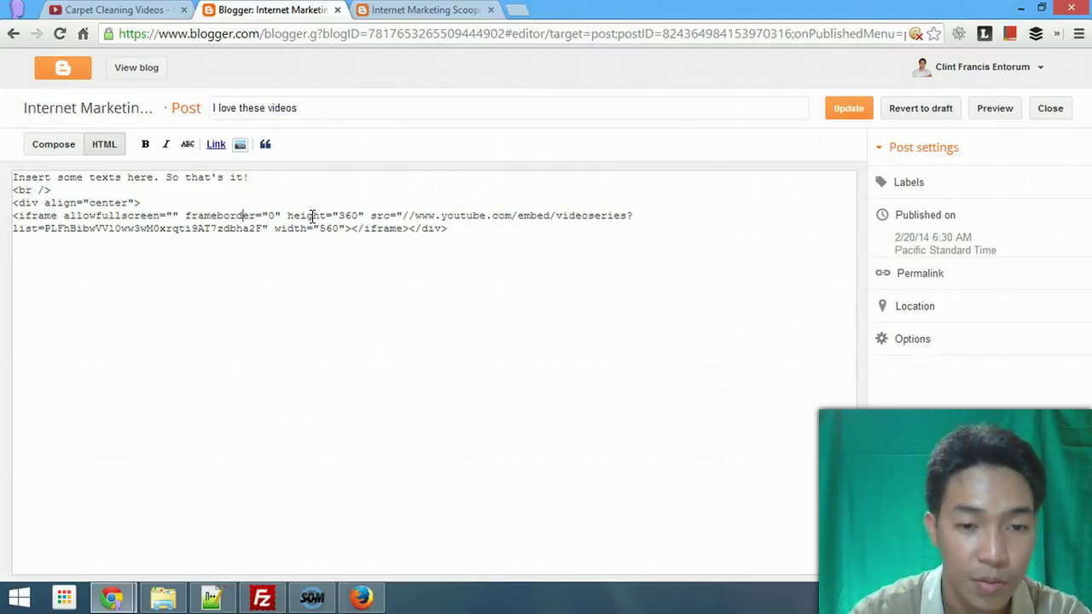
pyautogui.press('Delete')
pyautogui.press('Delete')
pyautogui.write('15')
pyautogui.click(849, 109)
# Step: Reload the live blog post to see the smaller playlist player
pyautogui.click(392, 10)
pyautogui.click(375, 34)
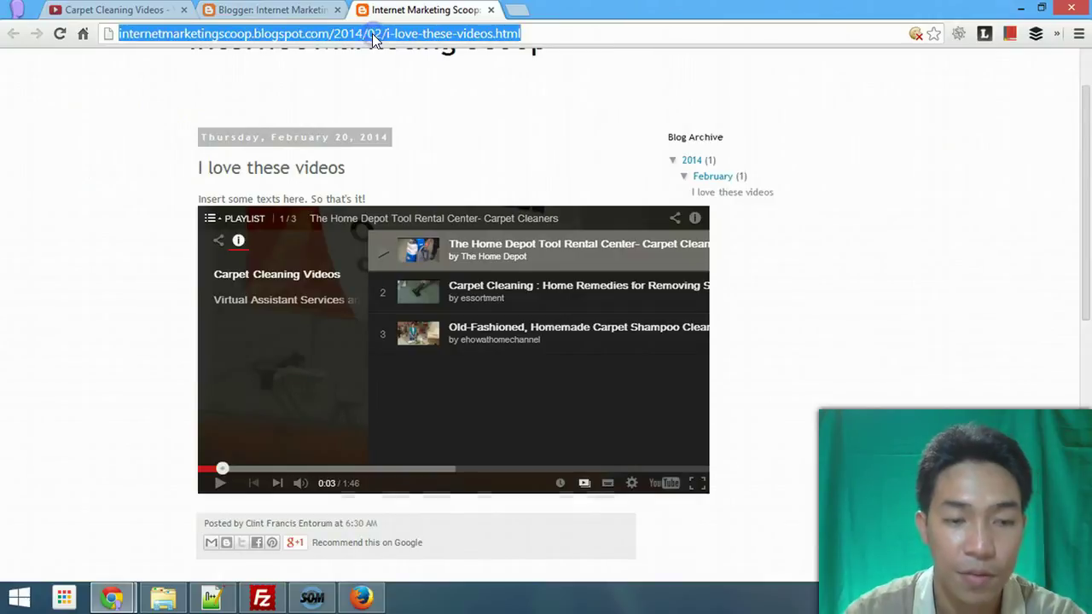
pyautogui.press('Return')
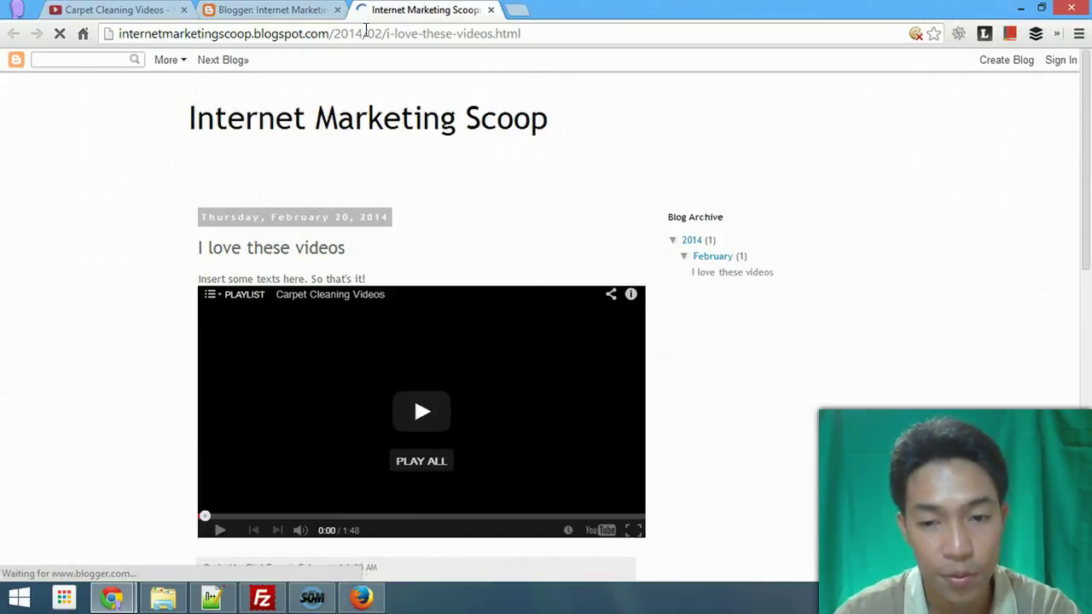
pyautogui.scroll(-1, 689, 387)
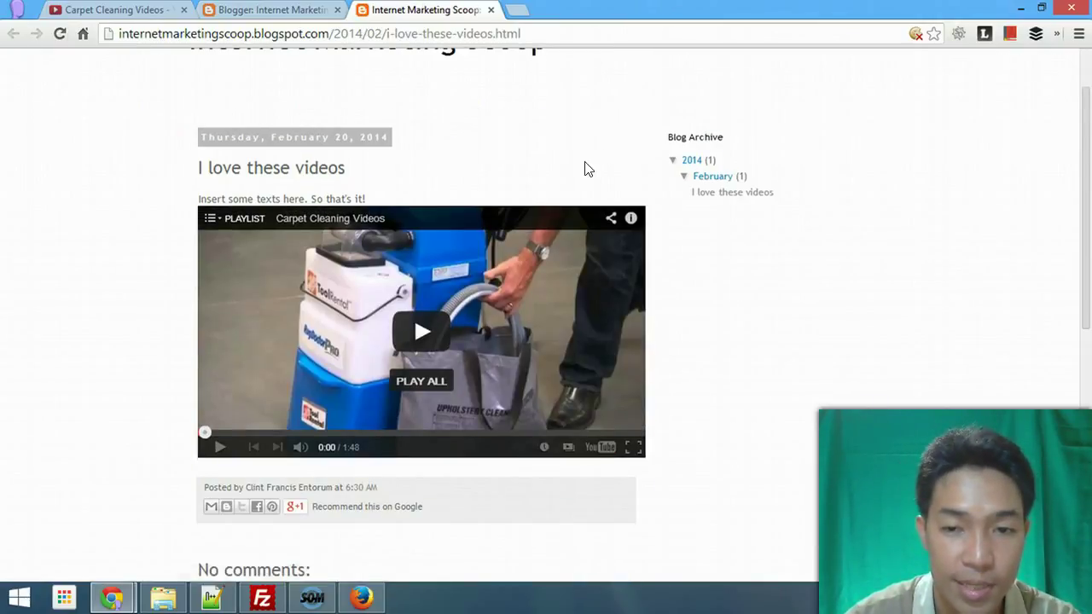